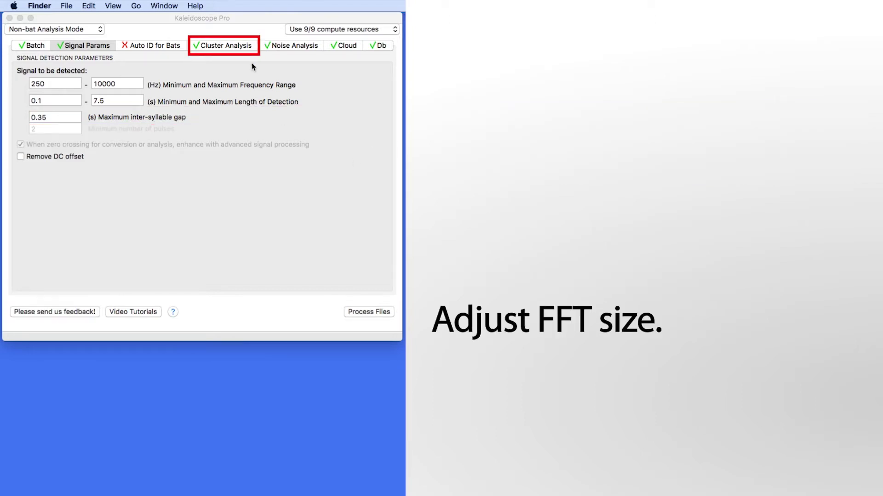
Check the FFT window sizes under Cluster Analysis, keeping the default 5.33ms.
left_click(242, 46)
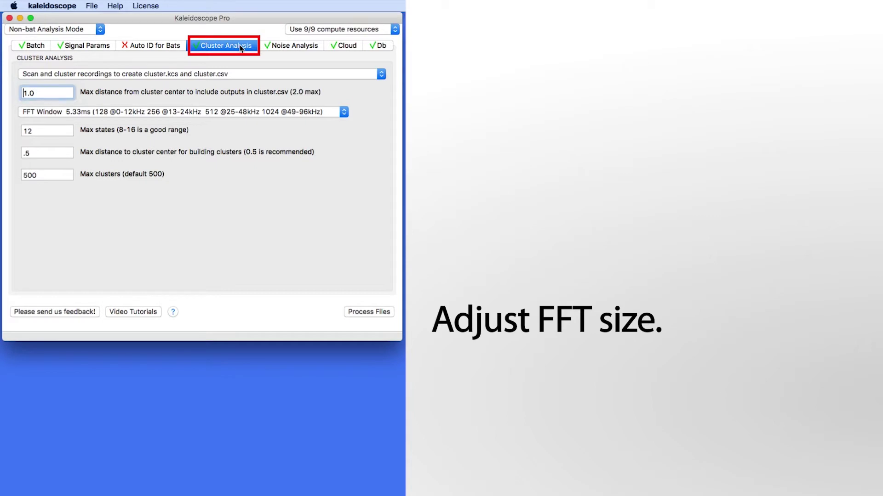
left_click(325, 115)
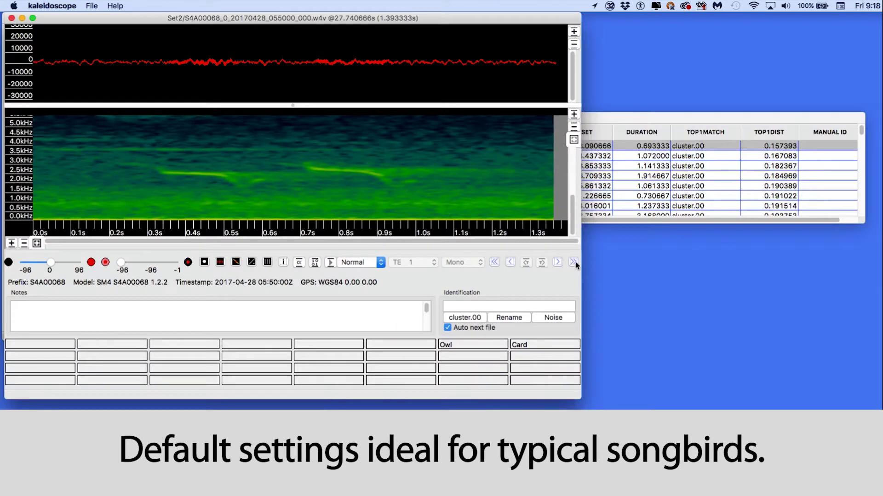
Step through the clustered detections from cluster.01 onward, looking for owl calls.
left_click(575, 263)
left_click(575, 263)
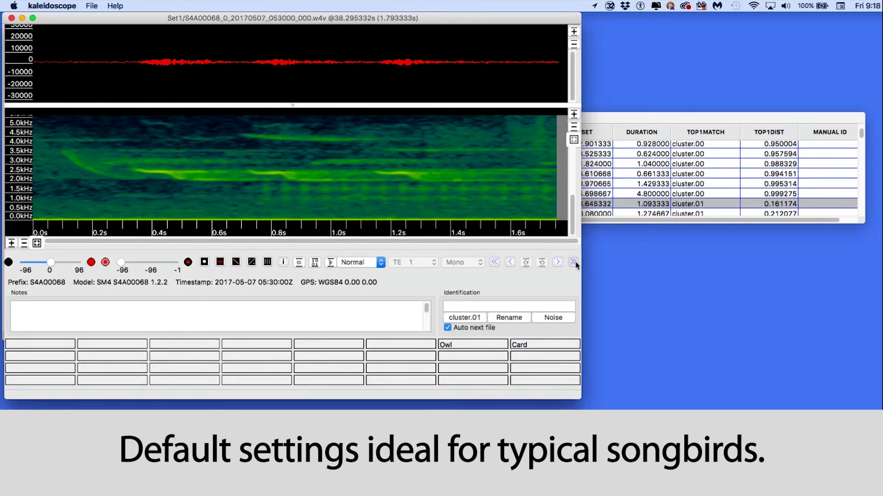
left_click(574, 263)
left_click(575, 263)
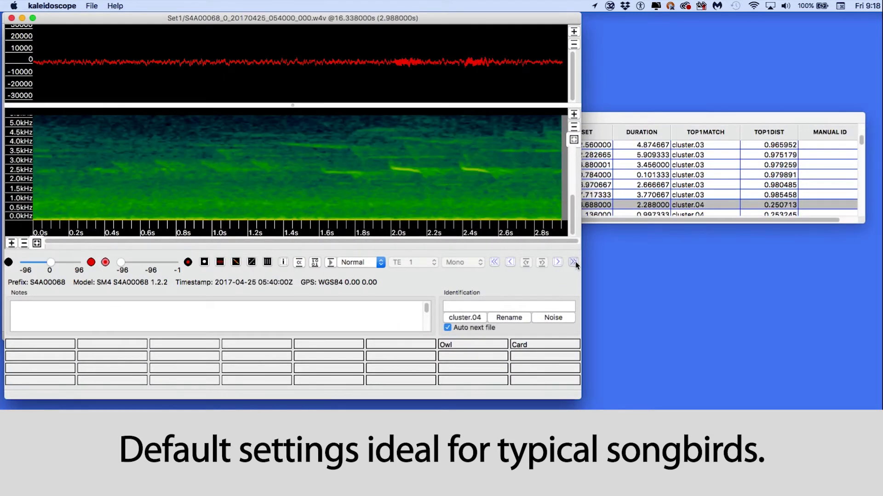
left_click(575, 262)
left_click(575, 263)
left_click(575, 263)
left_click(575, 263)
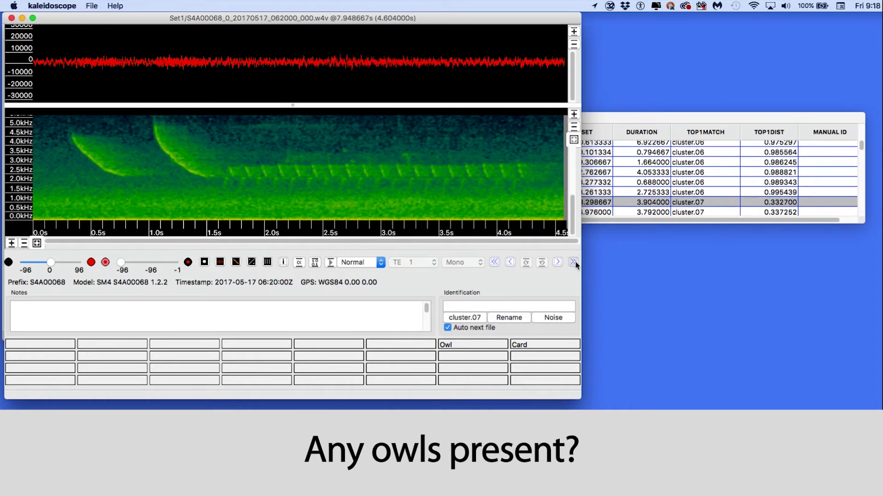
left_click(575, 263)
left_click(574, 263)
left_click(574, 263)
left_click(574, 263)
left_click(575, 263)
left_click(575, 263)
left_click(575, 263)
left_click(574, 263)
left_click(575, 263)
left_click(574, 263)
left_click(574, 263)
left_click(574, 263)
left_click(575, 263)
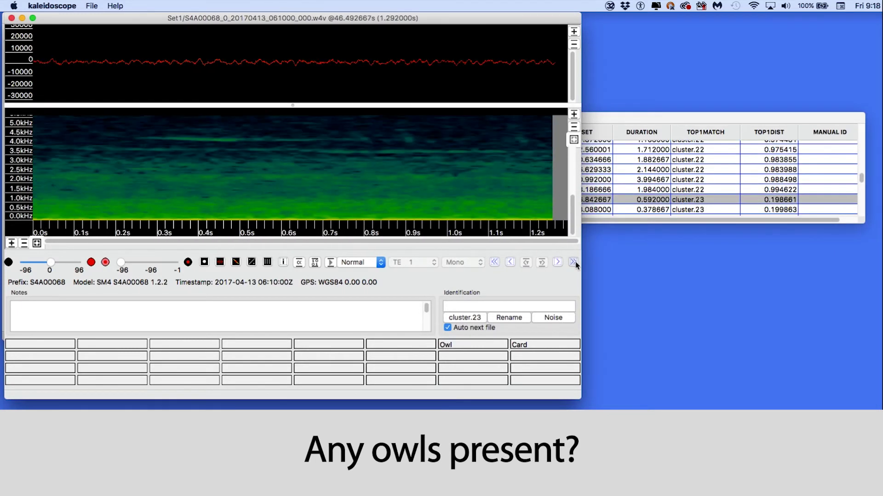
left_click(575, 263)
left_click(575, 263)
left_click(575, 263)
left_click(575, 263)
left_click(575, 263)
left_click(574, 263)
left_click(574, 263)
left_click(575, 263)
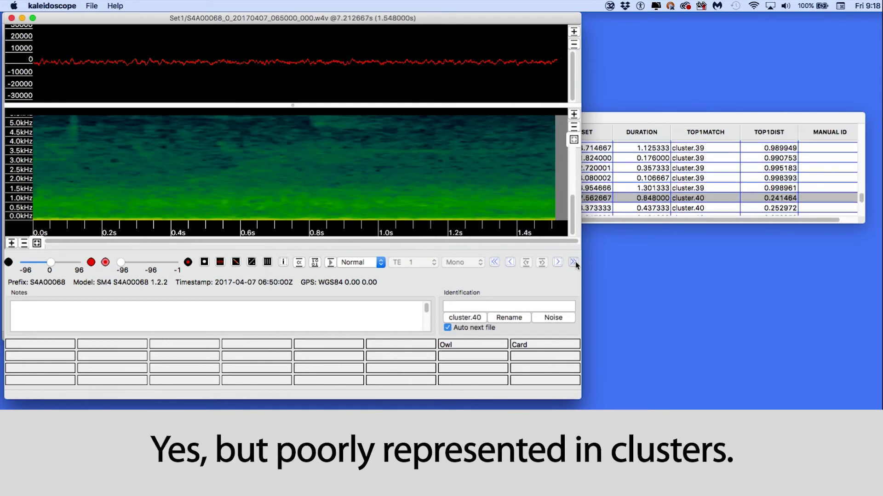
left_click(574, 263)
left_click(574, 263)
left_click(574, 263)
left_click(574, 263)
left_click(574, 263)
left_click(574, 263)
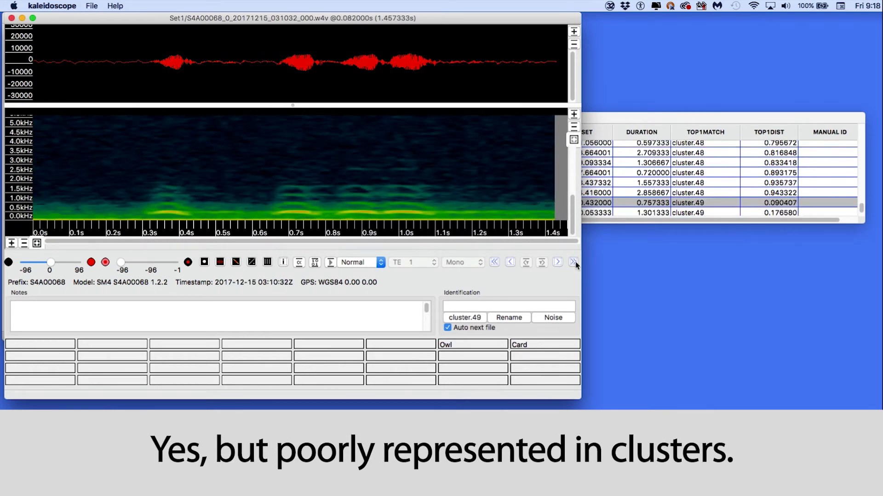
Browse the remaining clusters through cluster.49, then close the viewer and Results table.
left_click(557, 262)
left_click(558, 263)
left_click(558, 263)
left_click(557, 263)
left_click(558, 263)
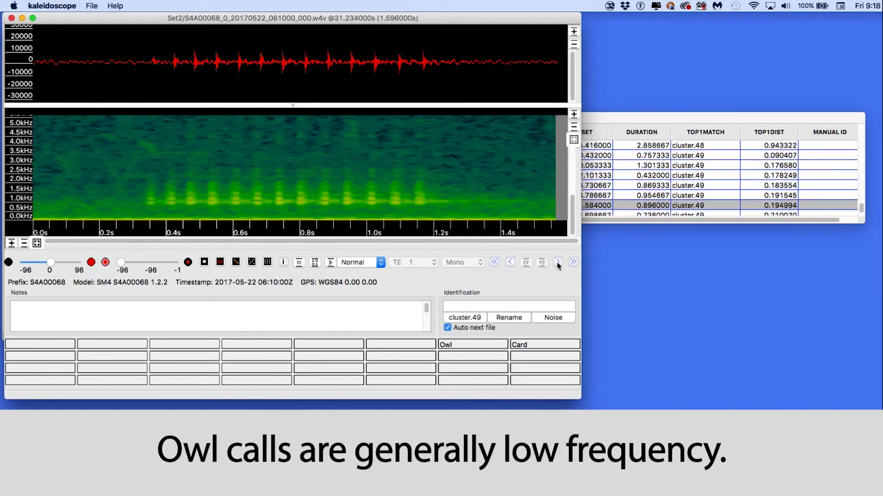
left_click(557, 262)
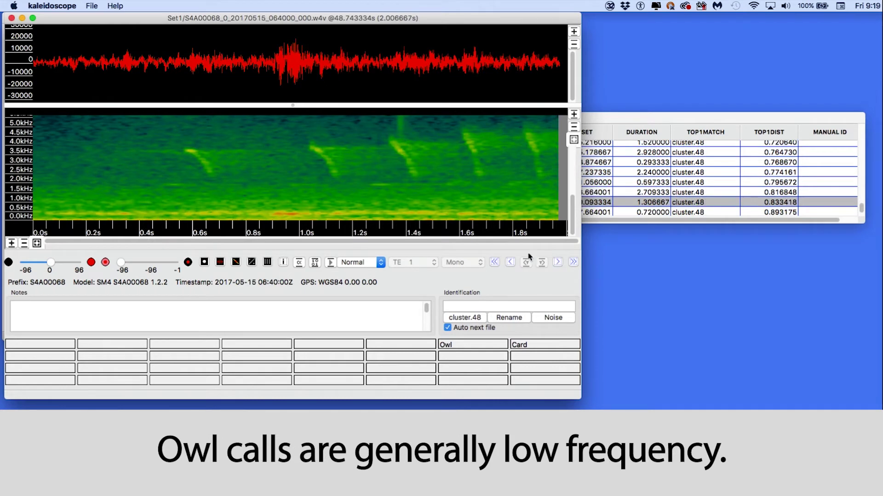
left_click(12, 19)
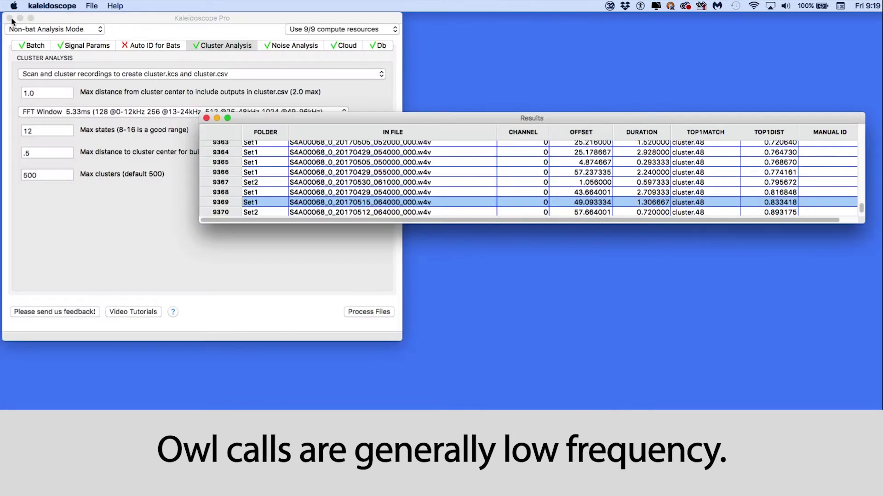
left_click(207, 119)
Lower the signal detection maximum frequency from 10000 to 1000 Hz.
left_click(87, 45)
left_click(109, 80)
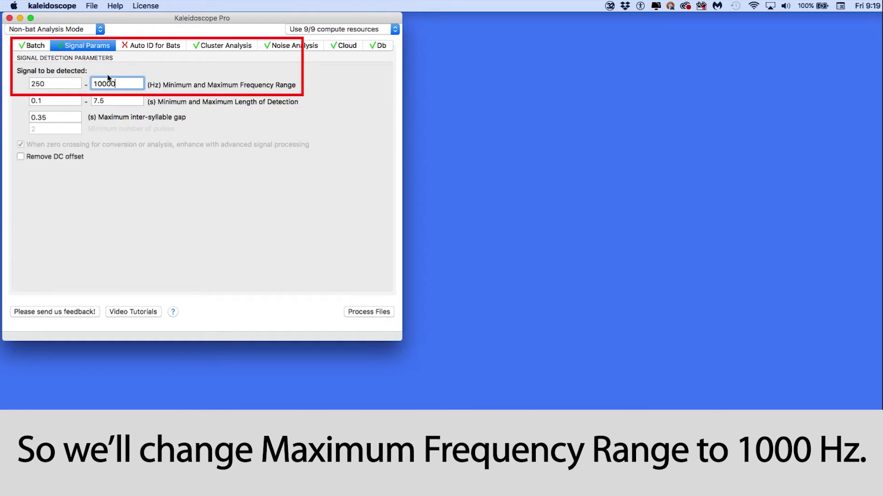
left_click_drag(118, 84, 92, 83)
type("1000")
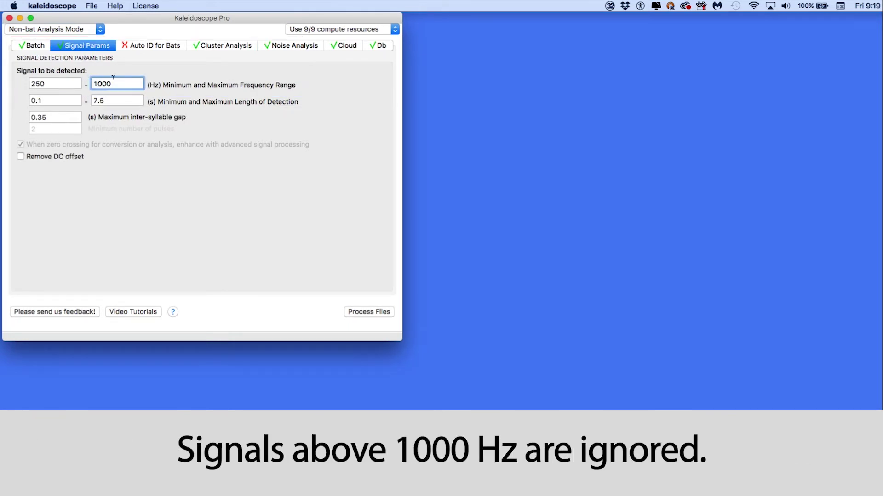
Switch the cluster analysis FFT window to 21.33ms and reprocess the recordings.
left_click(242, 46)
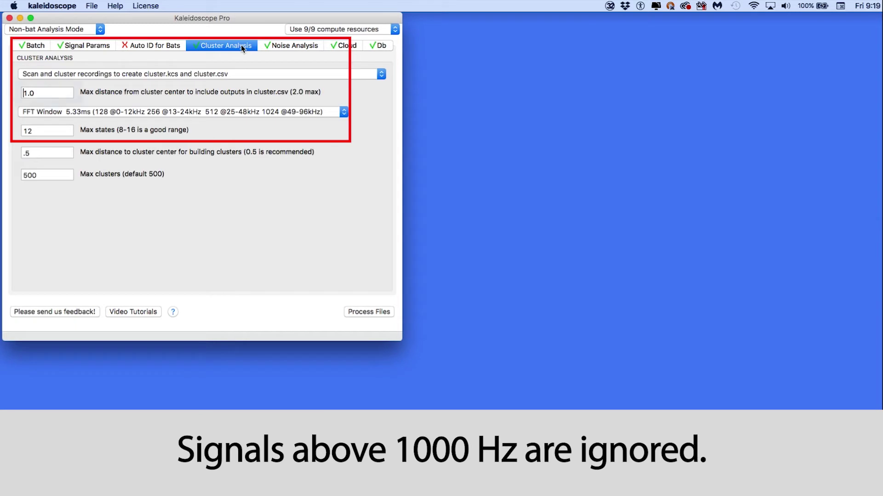
left_click(221, 114)
left_click(223, 131)
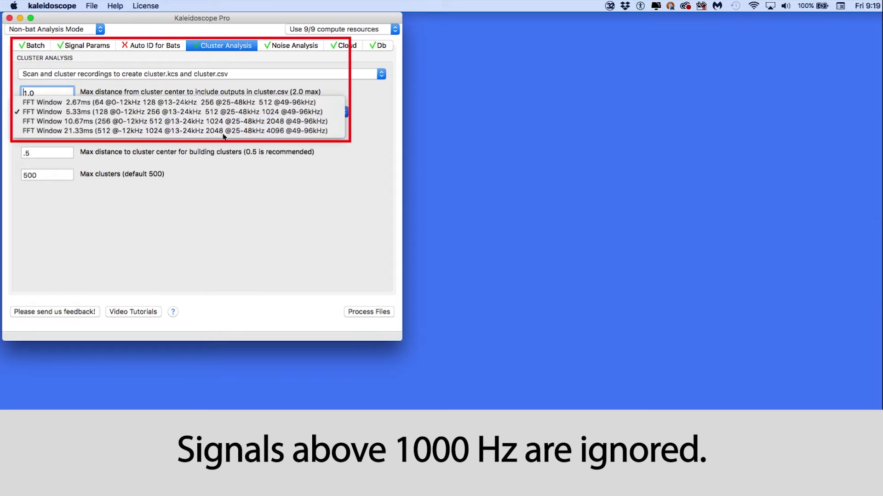
left_click(352, 311)
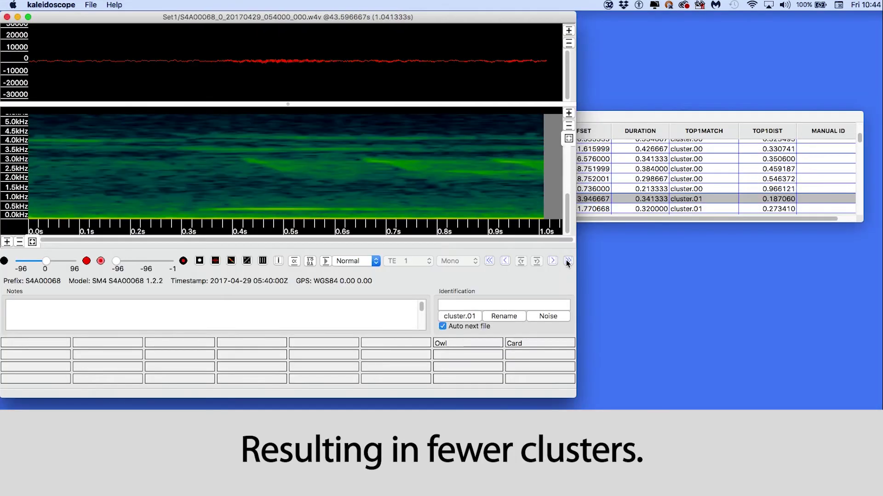
Review the first re-clustered detections, extending the filter band down to 168 Hz and playing a clip.
left_click(552, 260)
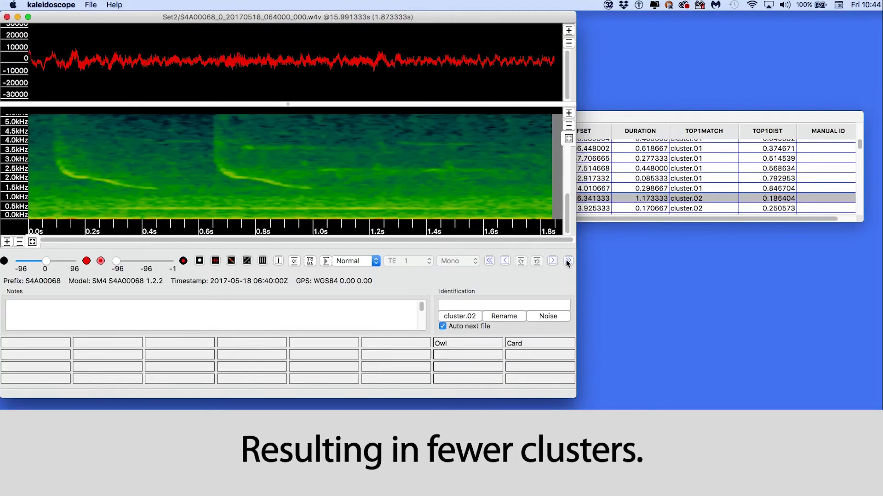
left_click(552, 261)
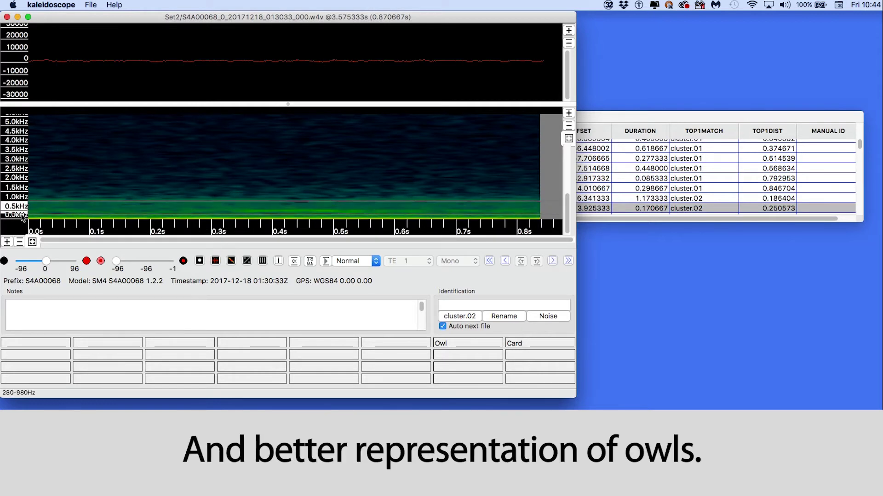
left_click_drag(22, 217, 25, 220)
left_click(323, 263)
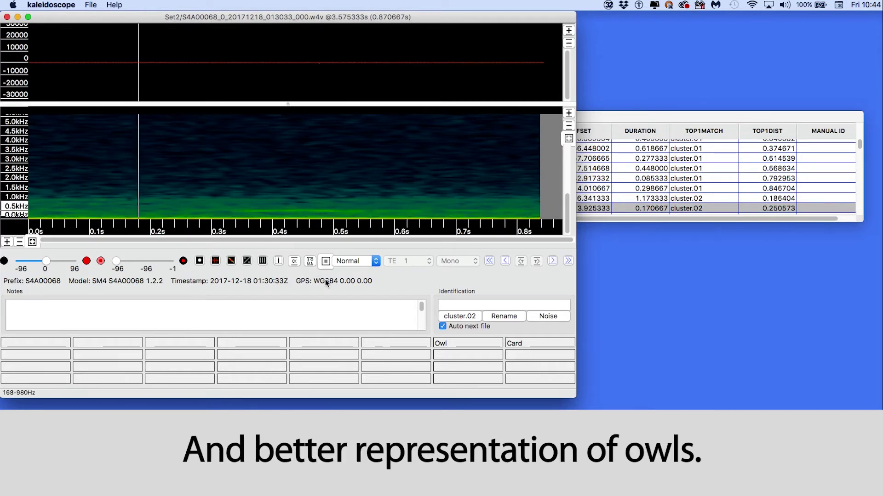
left_click(553, 261)
left_click(553, 261)
left_click(568, 261)
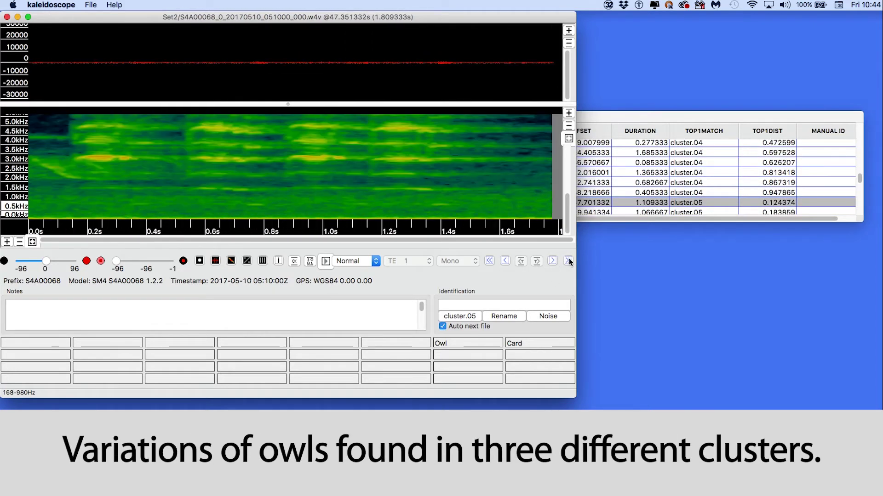
Move on to the cluster.07 recordings, play a clip, and skip ahead through later clusters.
left_click(569, 261)
left_click(553, 262)
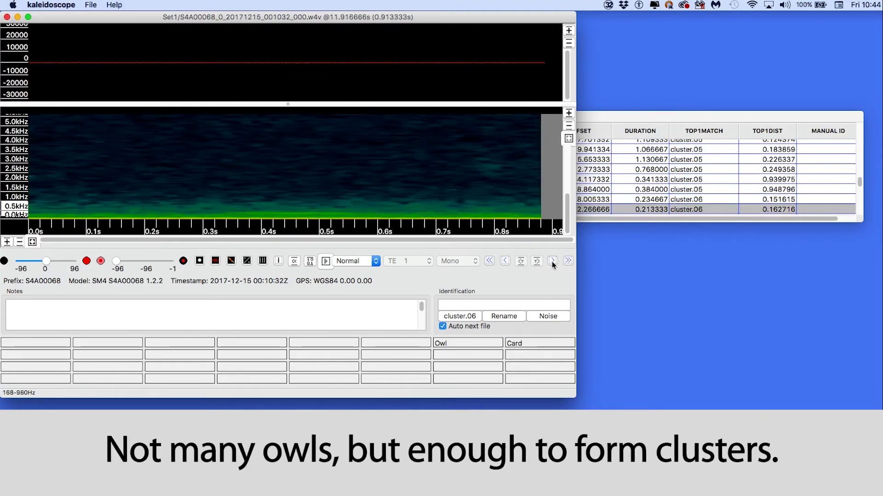
left_click(553, 261)
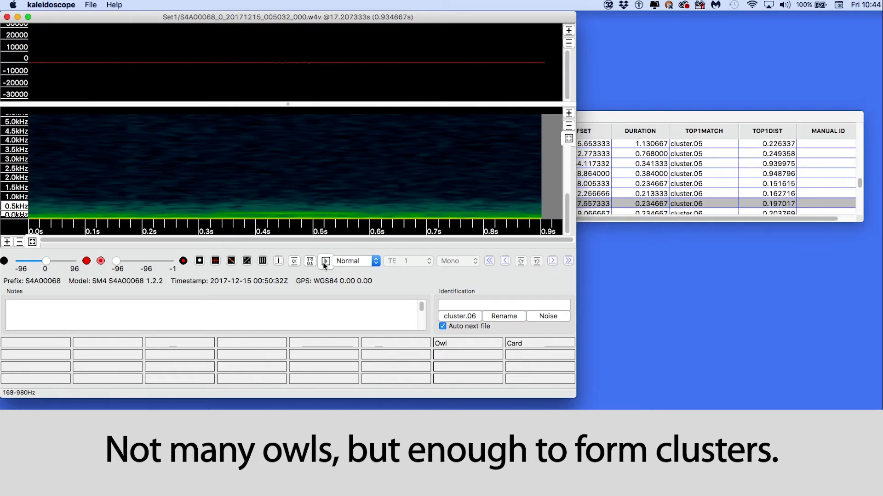
left_click(568, 260)
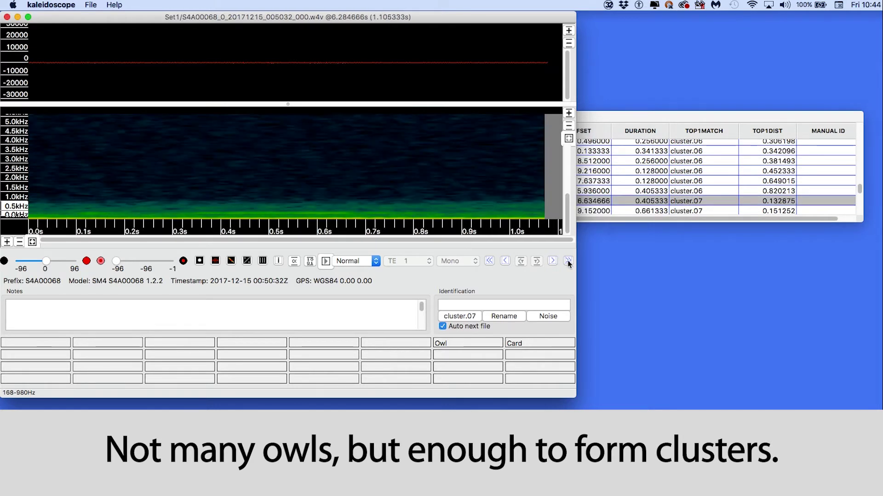
left_click(326, 261)
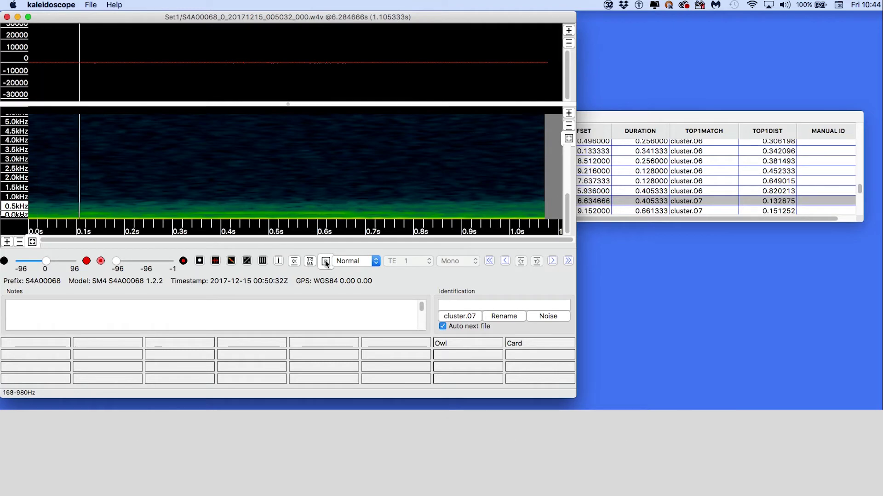
left_click(553, 261)
left_click(553, 260)
left_click(553, 261)
left_click(553, 260)
left_click(553, 260)
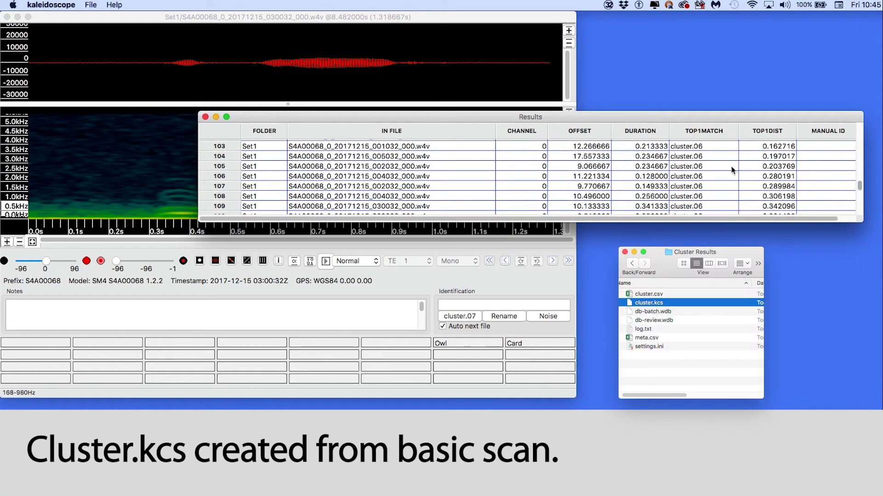
Rename the selected cluster.06 detection's cluster to Owl.
left_click(696, 177)
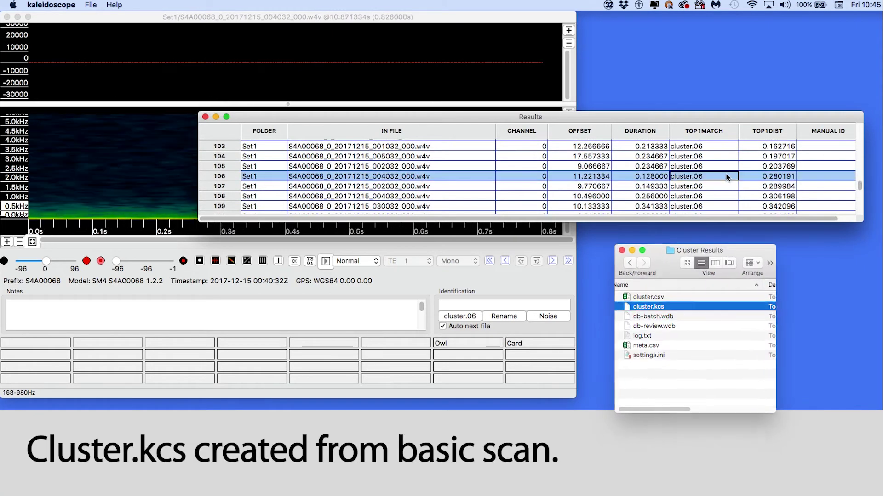
left_click(90, 4)
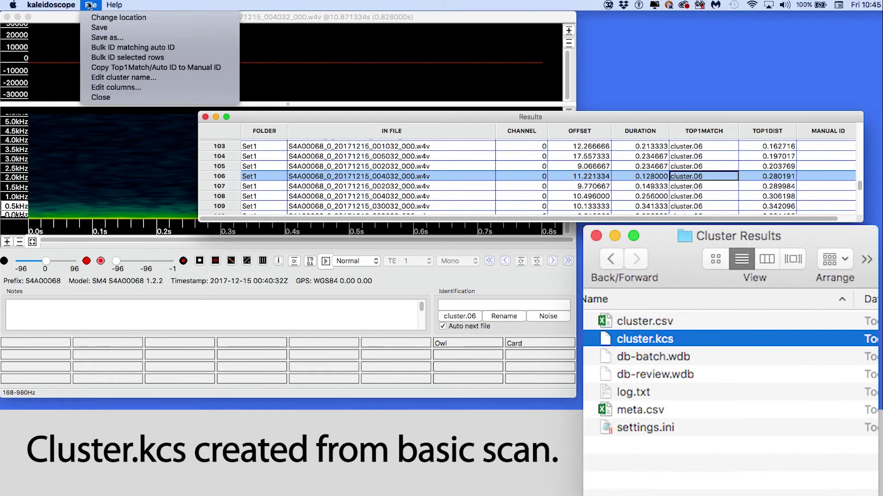
left_click(111, 78)
type("o")
key("Return")
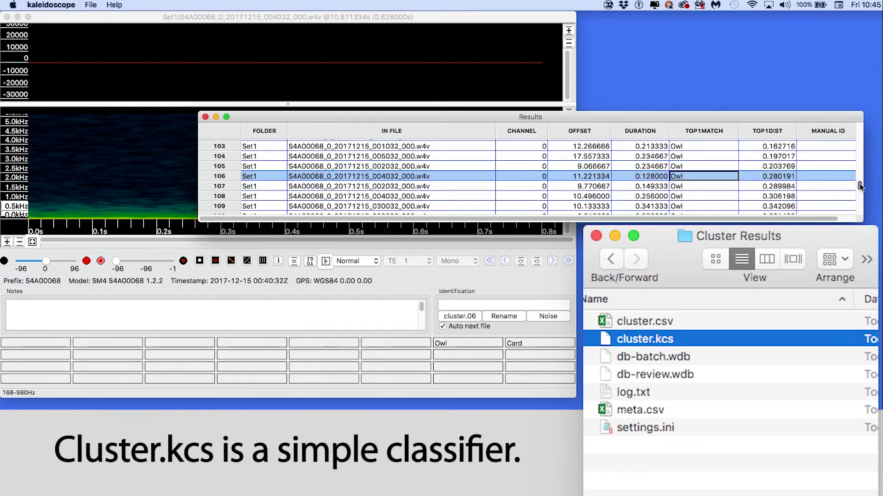
Rename cluster.02 (row 57) to Owl and save the results file.
left_click_drag(859, 187, 859, 158)
left_click(721, 169)
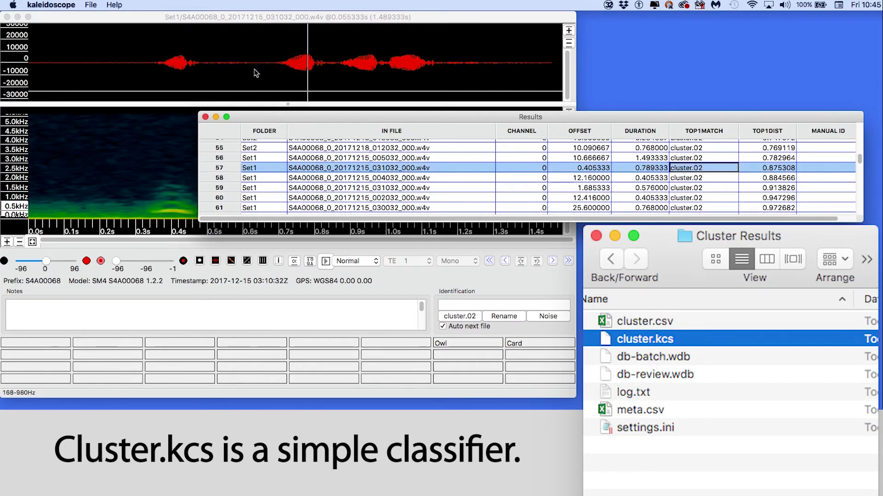
left_click(90, 4)
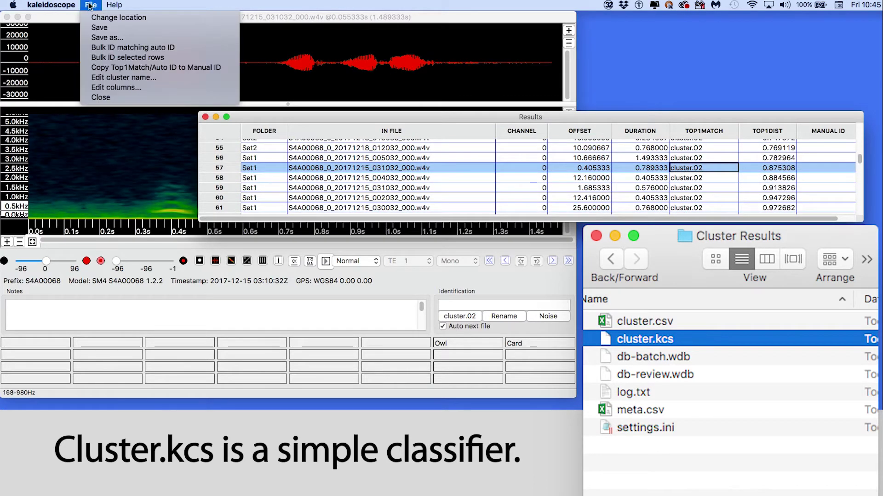
left_click(119, 79)
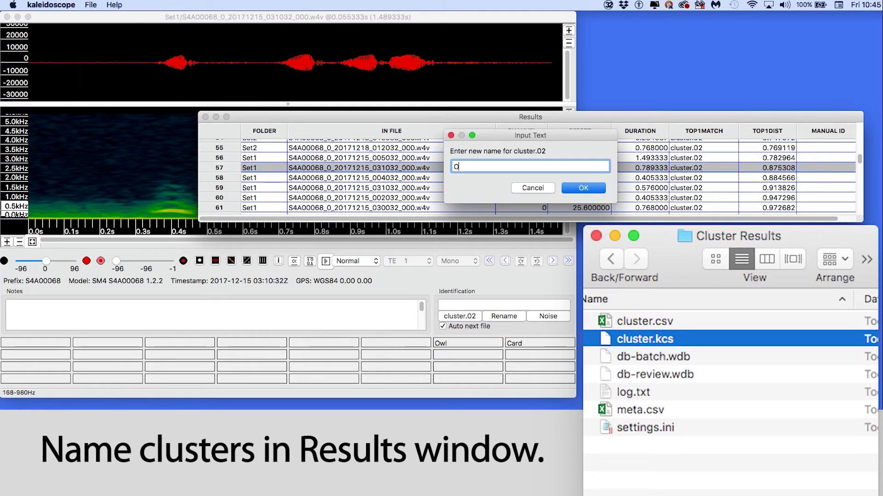
type("Owl")
key("Return")
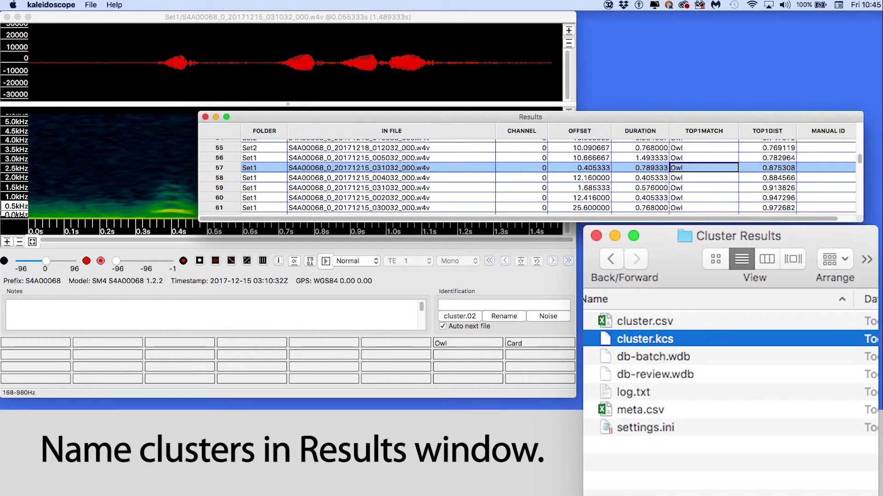
left_click(91, 4)
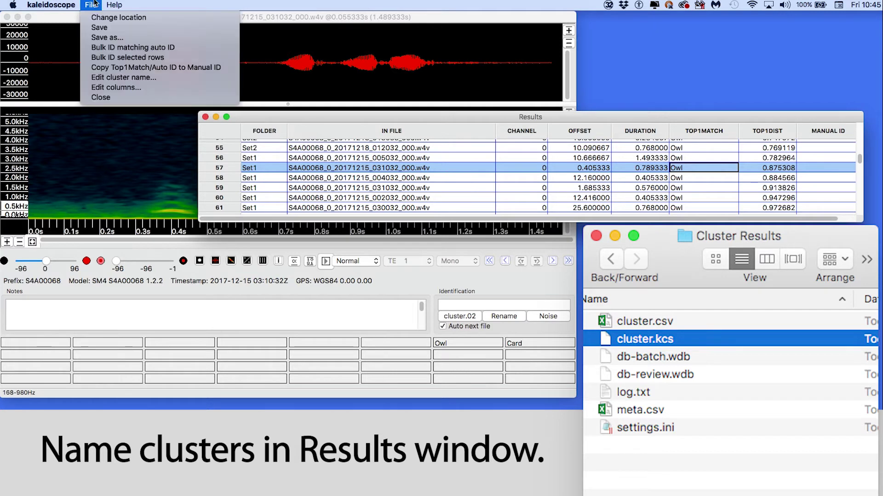
left_click(97, 28)
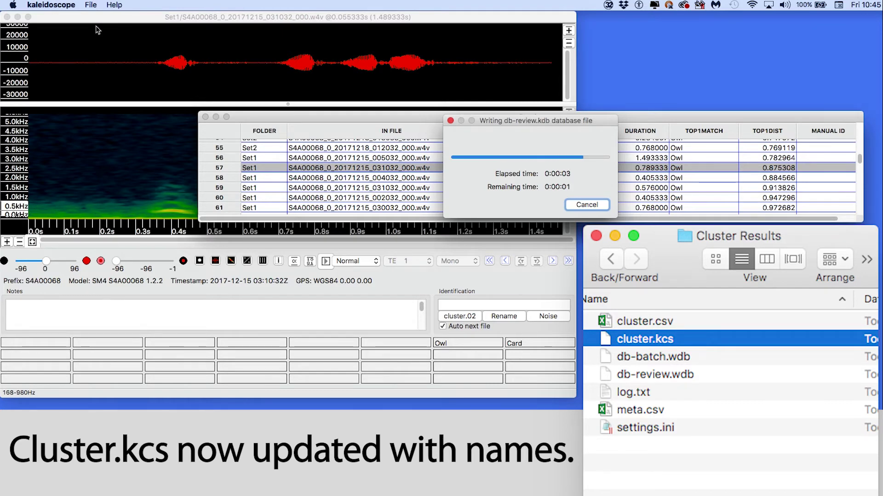
Close the results and viewer, and set the batch input directory to Desktop's New data folder.
left_click(205, 117)
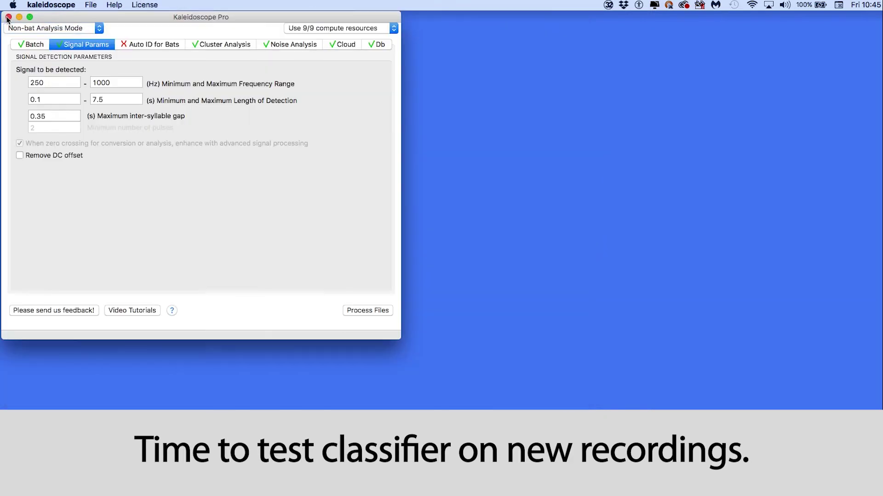
left_click(8, 17)
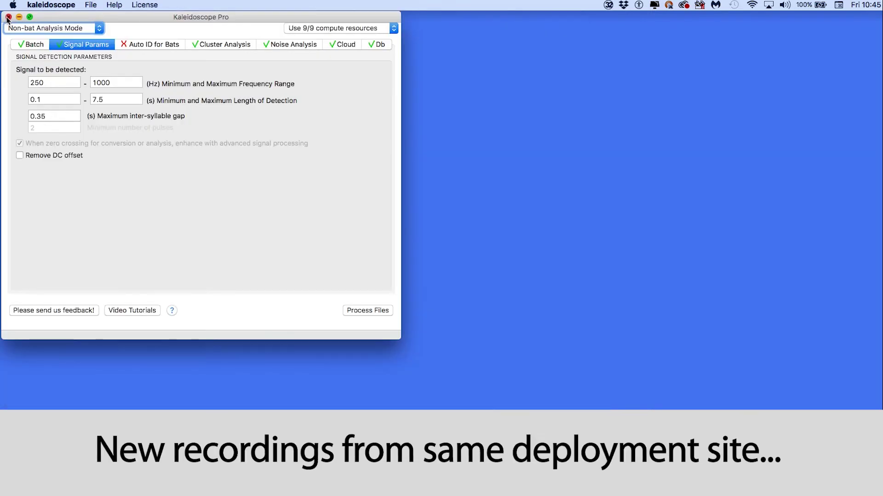
left_click(34, 45)
left_click(165, 91)
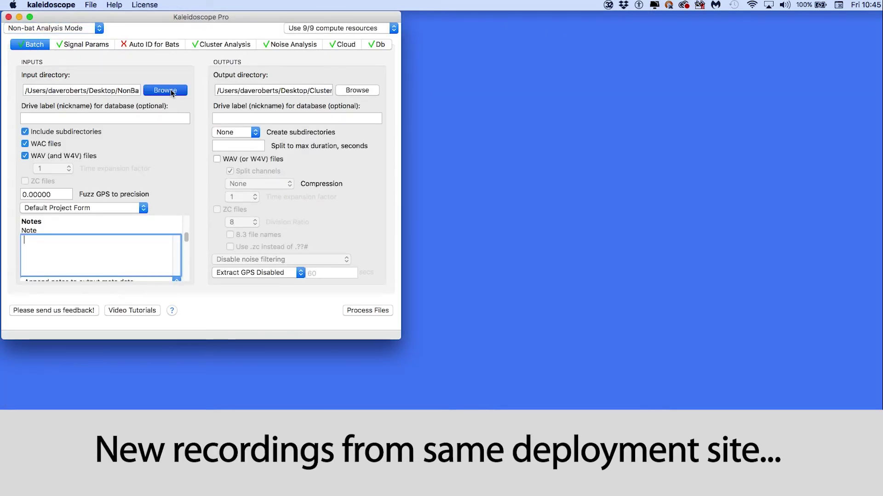
left_click(345, 178)
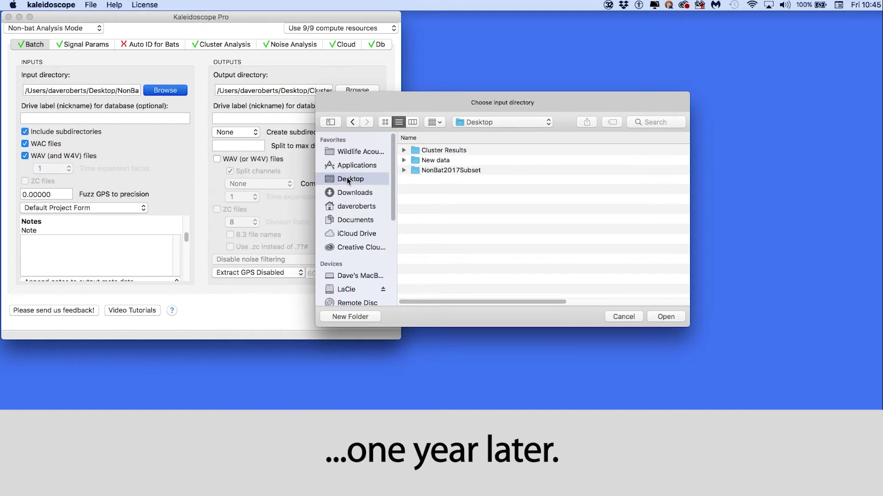
left_click(441, 160)
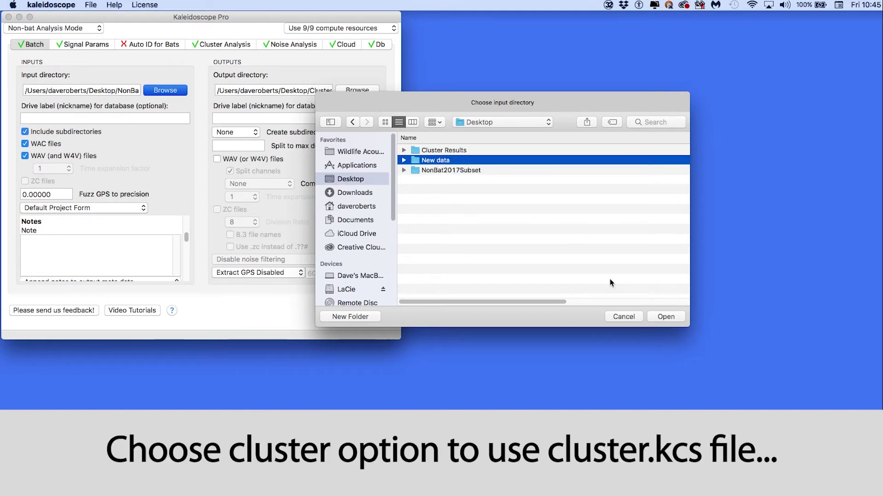
left_click(669, 317)
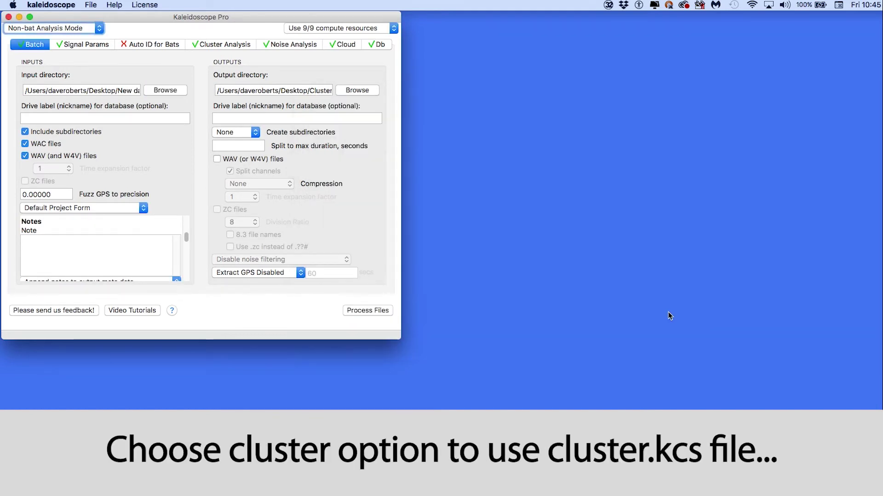
Set cluster analysis to sort new recordings with the existing .kcs and process them.
left_click(235, 45)
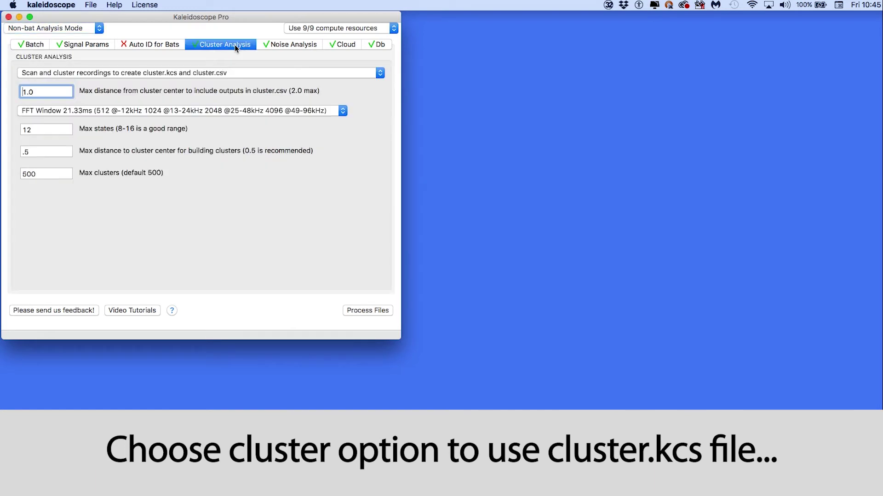
left_click(237, 73)
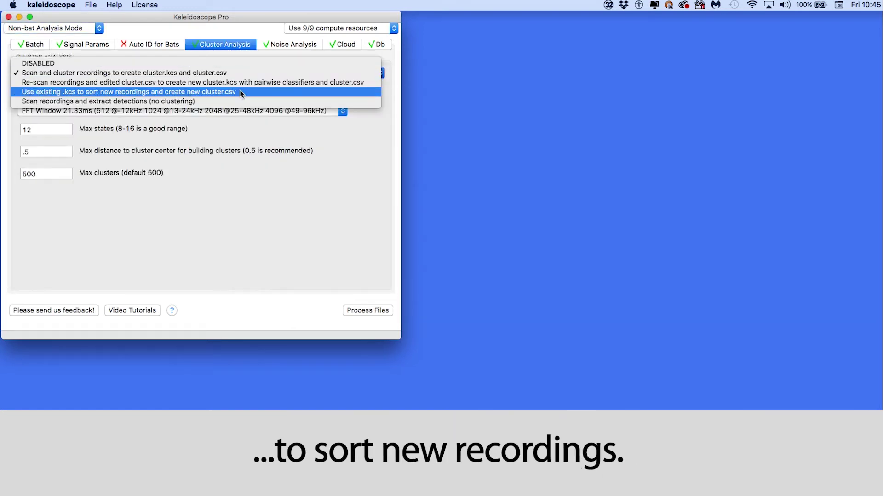
left_click(239, 91)
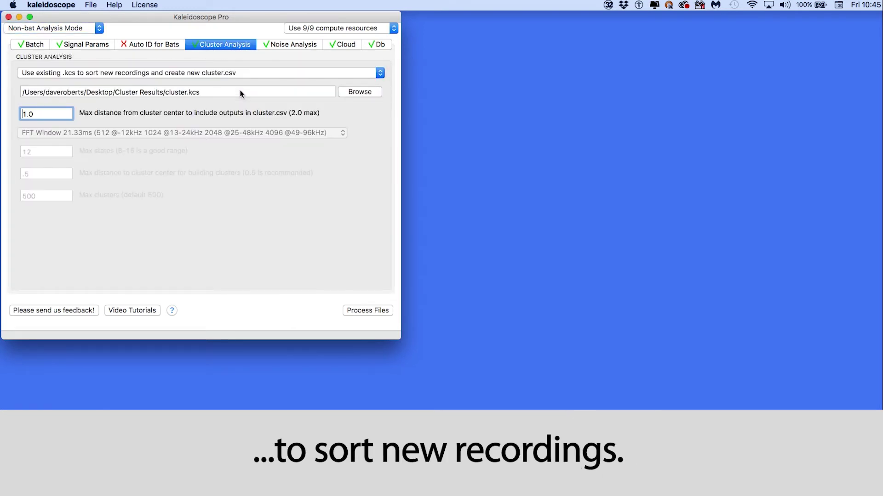
left_click(368, 313)
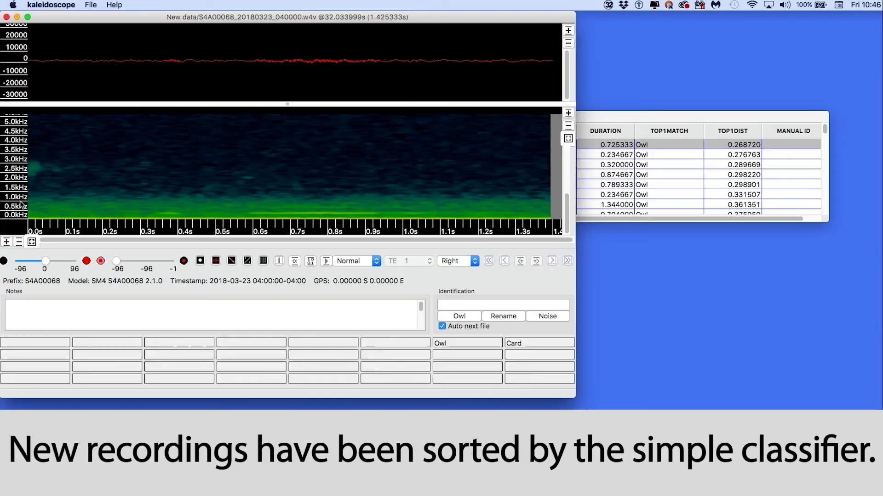
Widen the filter band to 84–980 Hz, play a detection, and step through the first sorted recordings.
left_click_drag(21, 216, 22, 214)
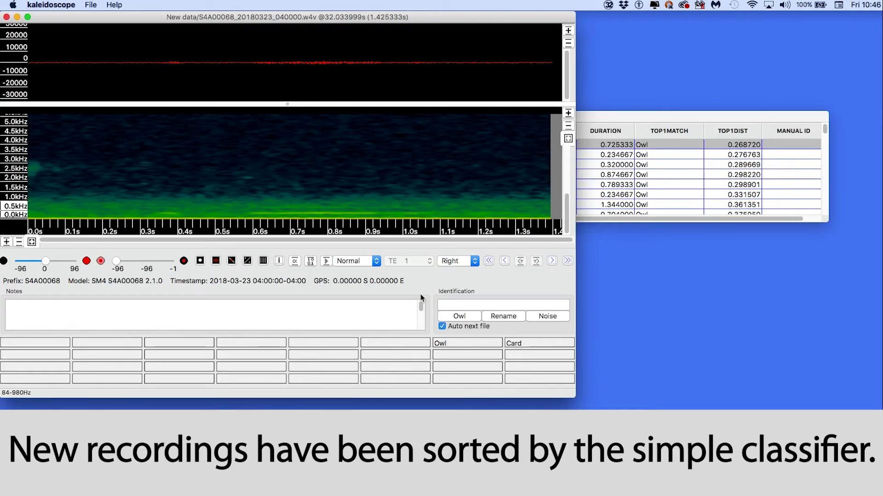
left_click(326, 261)
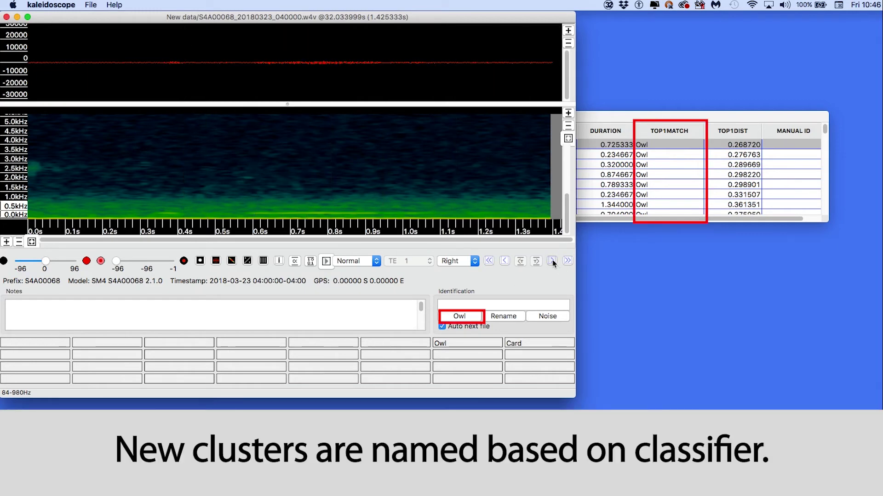
left_click(552, 261)
left_click(552, 260)
left_click(552, 260)
left_click(552, 260)
left_click(552, 260)
left_click(553, 260)
left_click(553, 260)
left_click(552, 260)
left_click(552, 260)
left_click(553, 260)
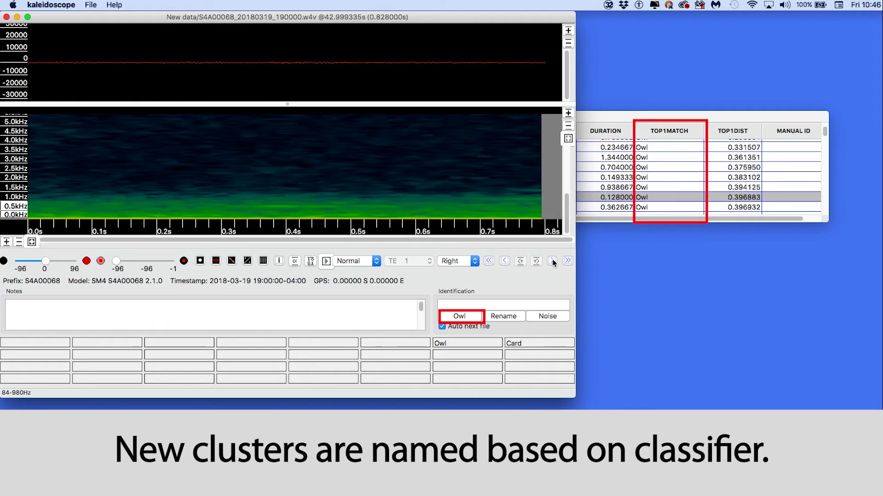
left_click(552, 260)
Continue through the sorted detections to clips with Owl top-match distances around 0.88.
left_click(552, 260)
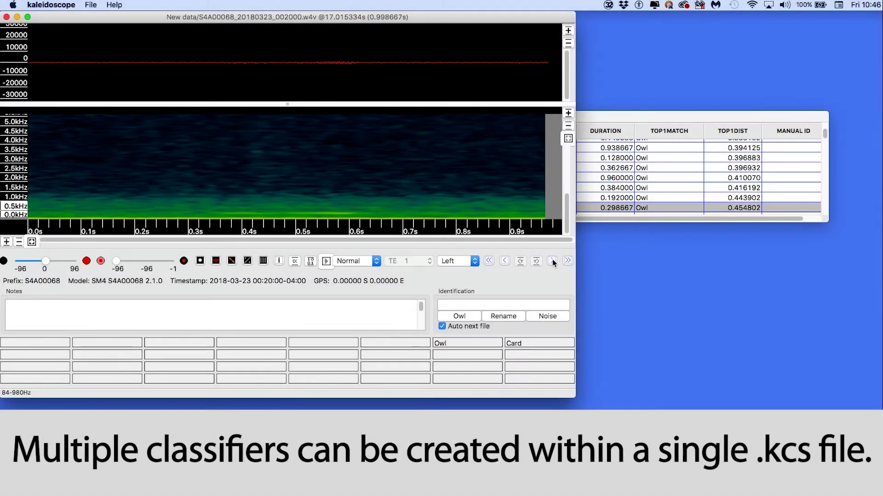
left_click(552, 260)
left_click(552, 260)
left_click(553, 260)
left_click(552, 260)
left_click(552, 260)
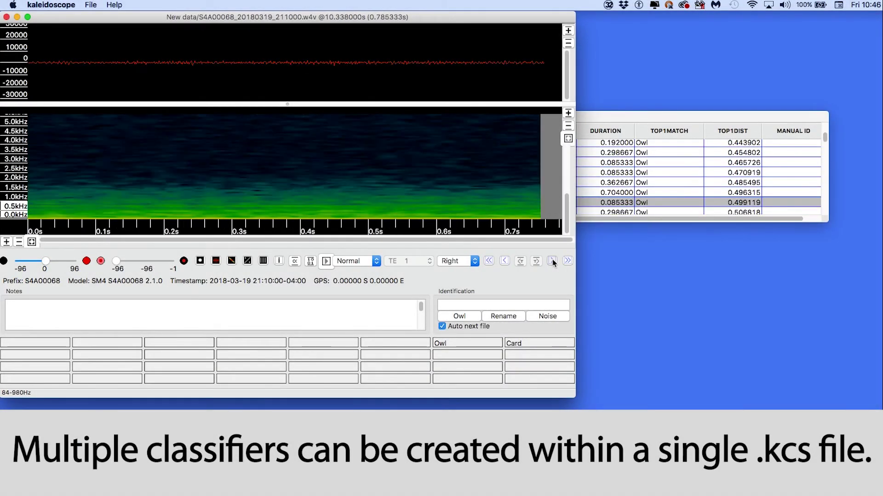
left_click(553, 260)
left_click(553, 260)
left_click(552, 260)
left_click(552, 260)
left_click(553, 260)
left_click(553, 260)
left_click(552, 261)
left_click(552, 260)
left_click(552, 261)
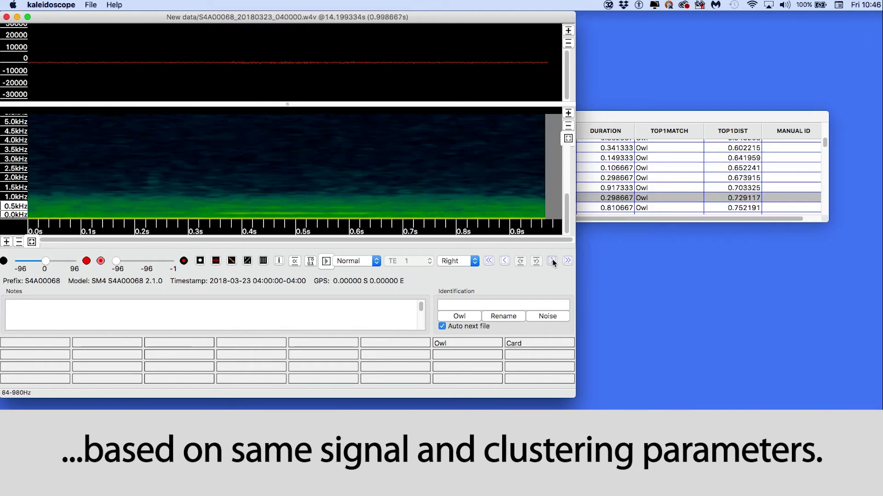
left_click(553, 260)
left_click(553, 260)
left_click(553, 260)
left_click(552, 260)
left_click(553, 260)
left_click(552, 260)
left_click(552, 260)
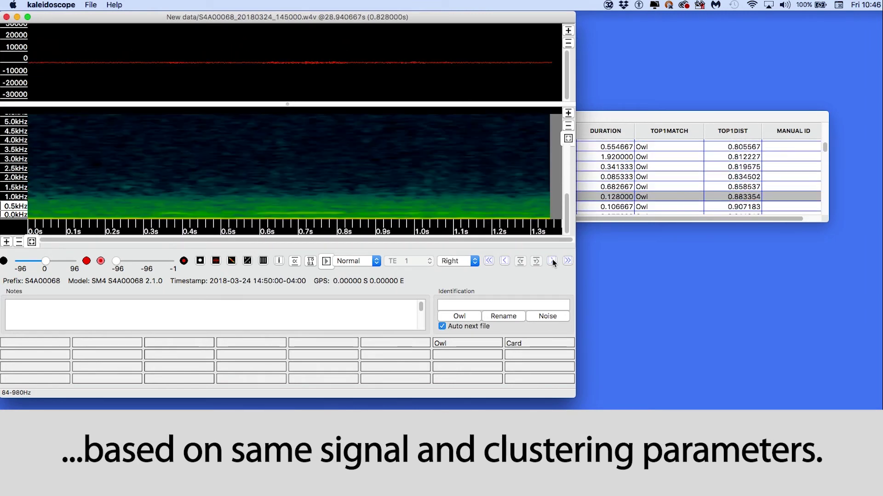
left_click(552, 261)
left_click(552, 260)
left_click(553, 260)
left_click(552, 260)
left_click(553, 260)
left_click(553, 260)
left_click(552, 260)
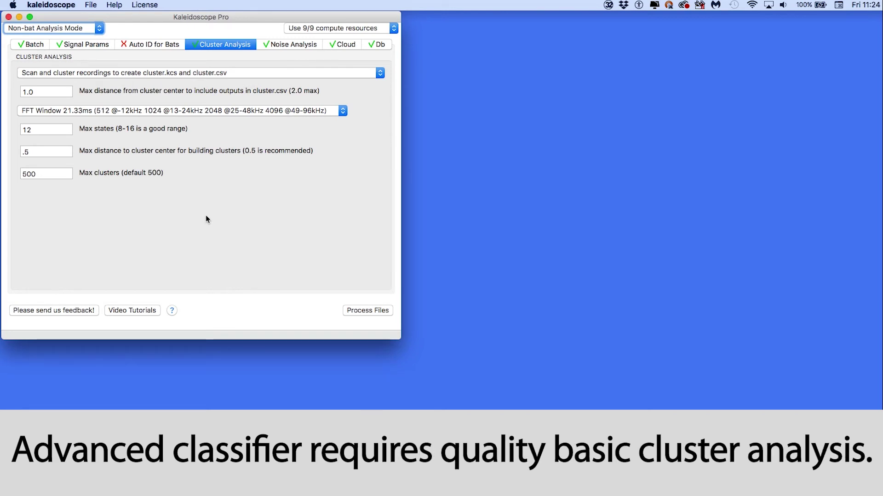
Open the original cluster.csv results and move the recording viewer to the top-left.
left_click(93, 5)
left_click(101, 27)
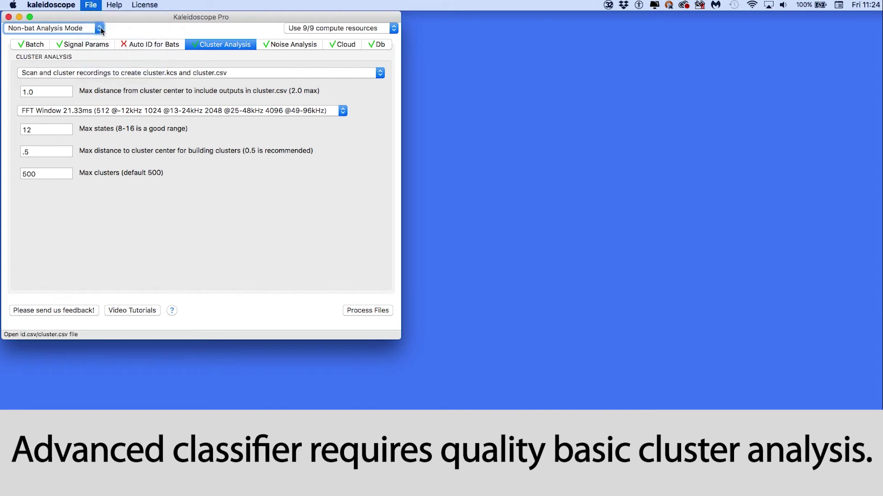
double_click(430, 151)
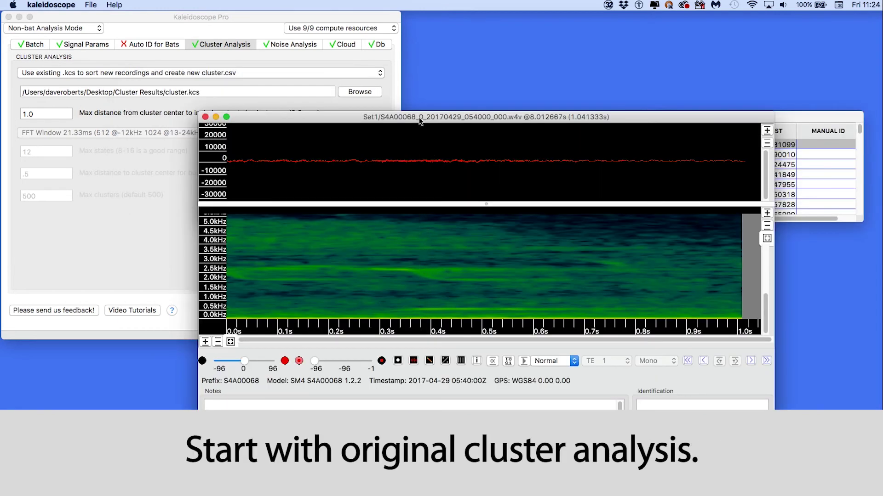
left_click_drag(418, 118, 220, 13)
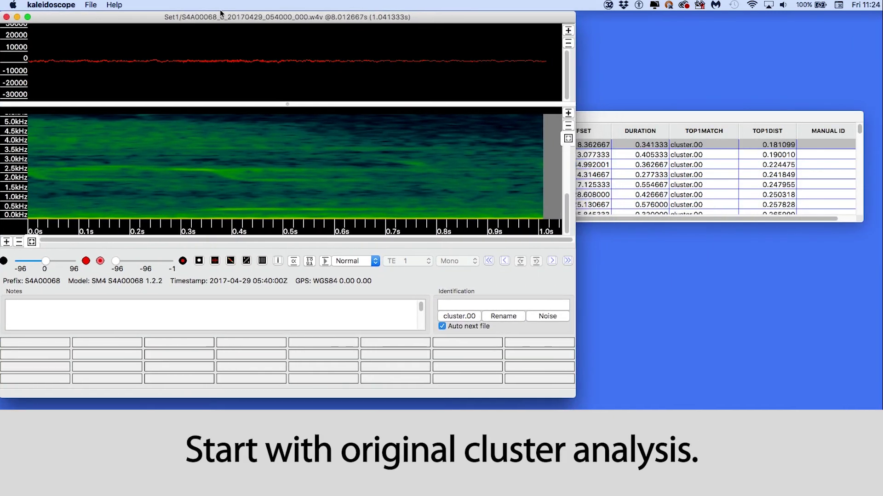
Copy every Top1Match value into the Manual ID column and confirm.
left_click(626, 117)
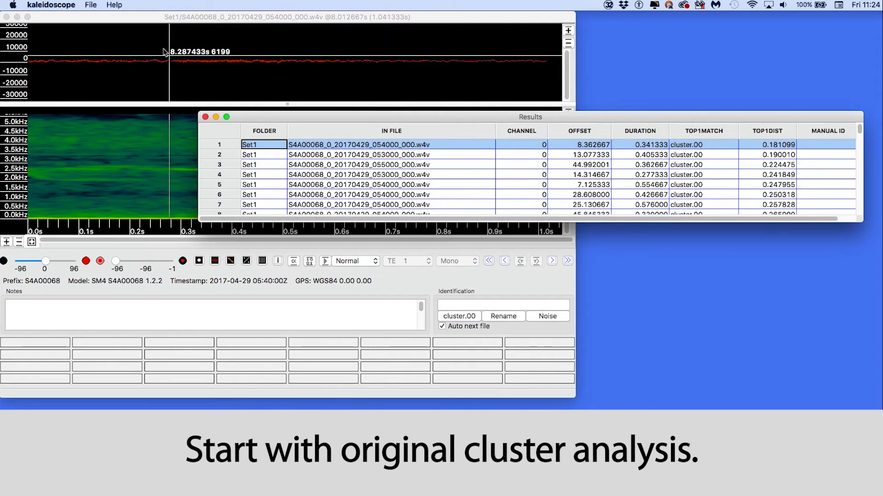
left_click(92, 5)
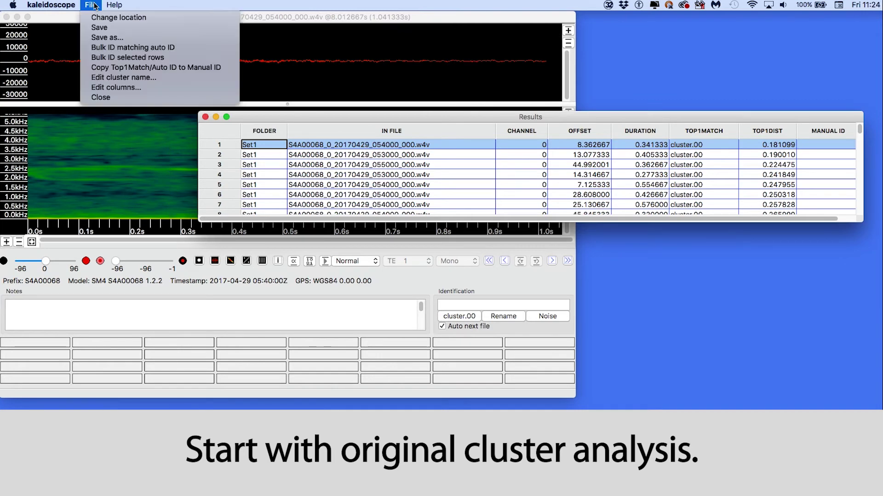
left_click(114, 70)
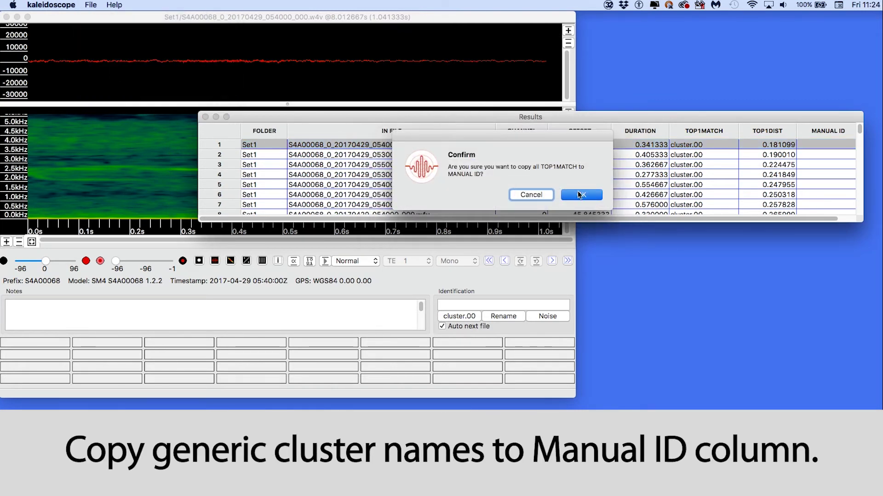
left_click(580, 194)
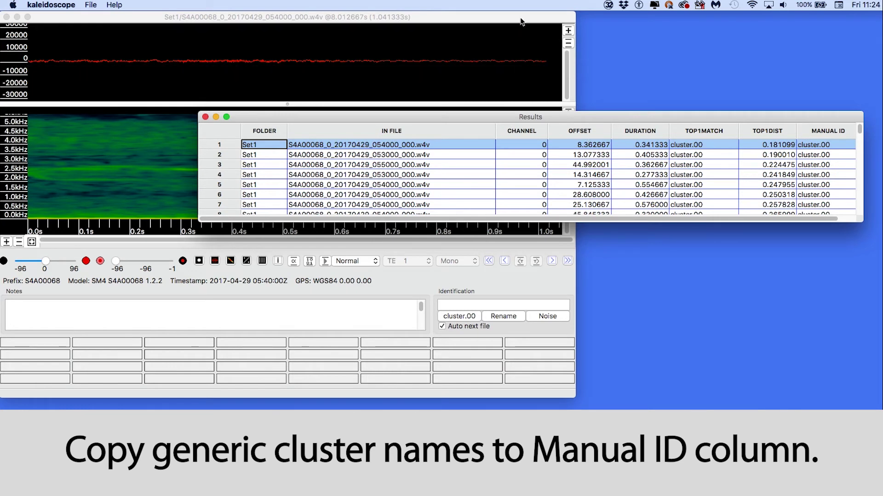
left_click(522, 24)
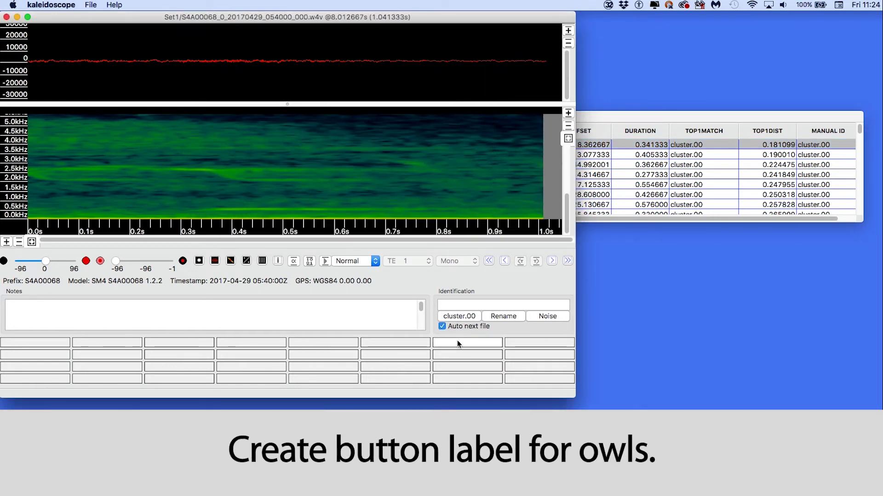
Enter Owl as the Manual ID label, tag the current detection, and skip the next few recordings.
type("Owl")
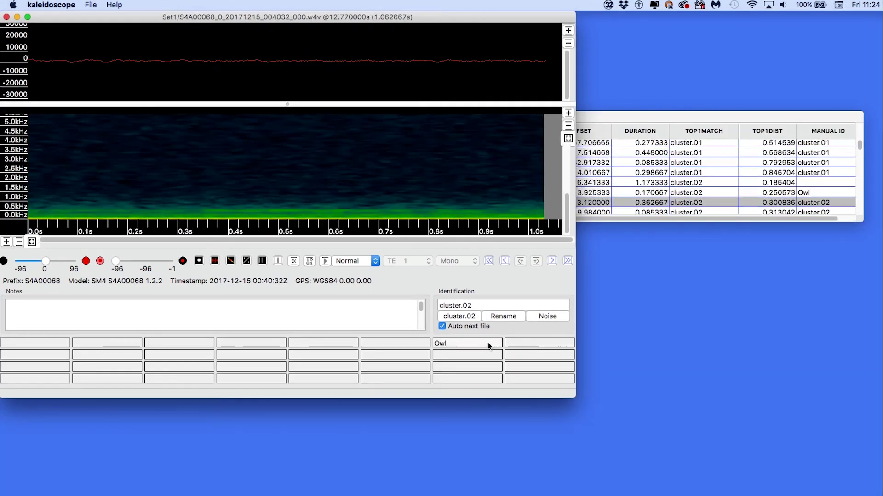
left_click(489, 345)
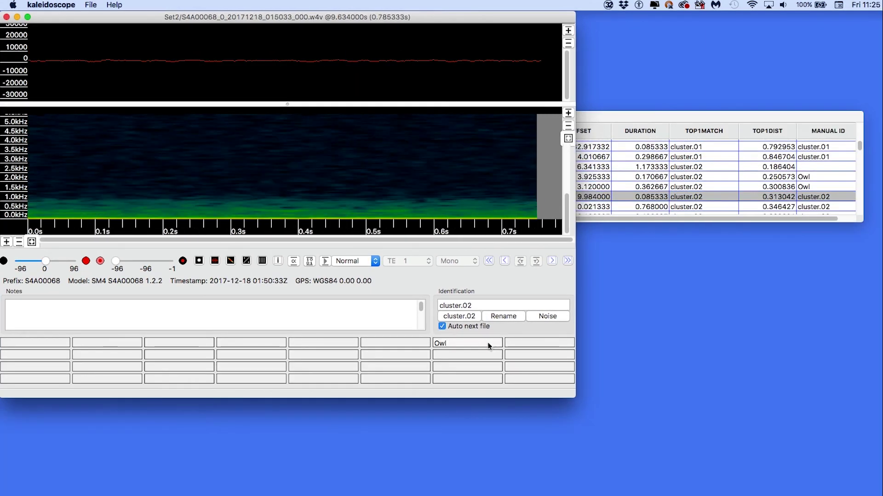
left_click(498, 346)
left_click(494, 346)
left_click(493, 346)
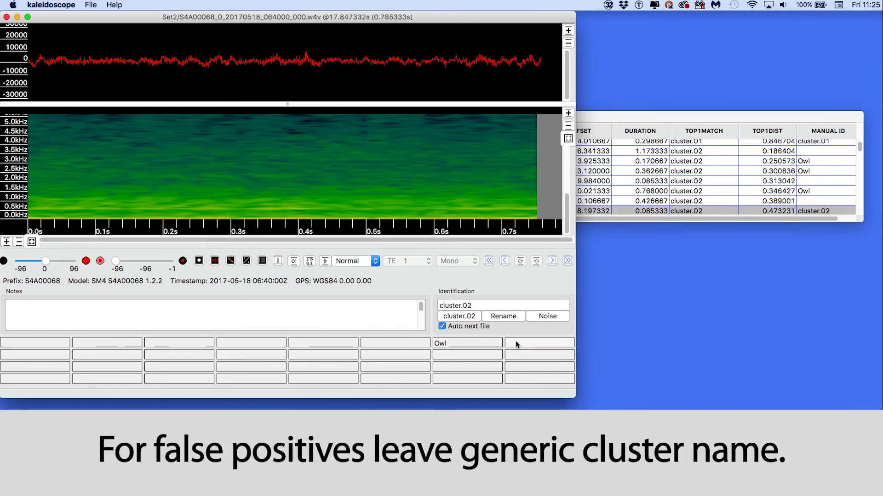
left_click(551, 261)
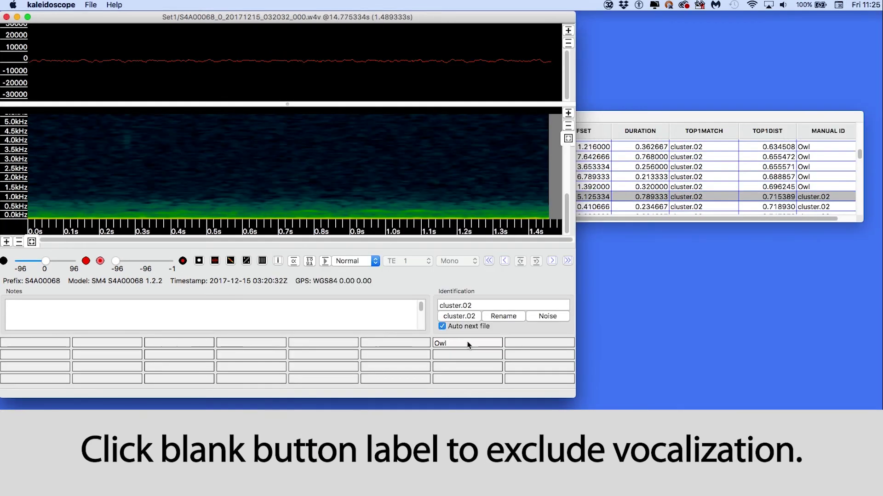
Label a long run of consecutive true owl detections as Owl.
left_click(468, 344)
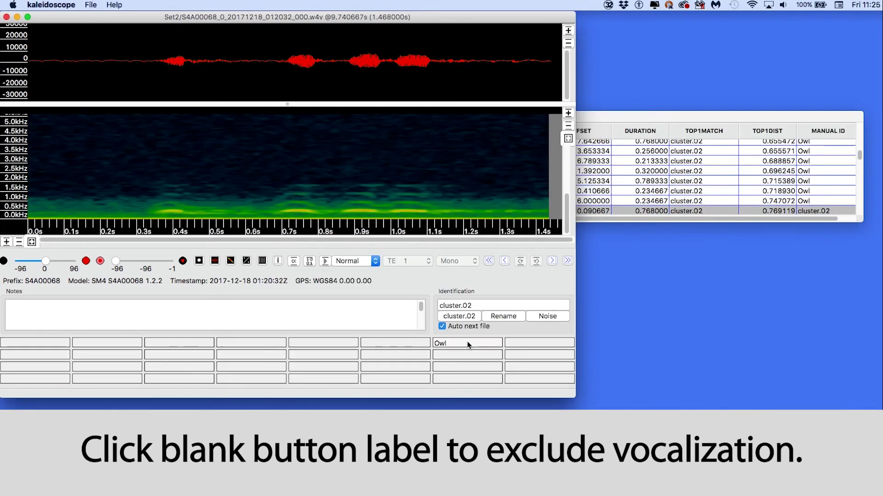
left_click(468, 344)
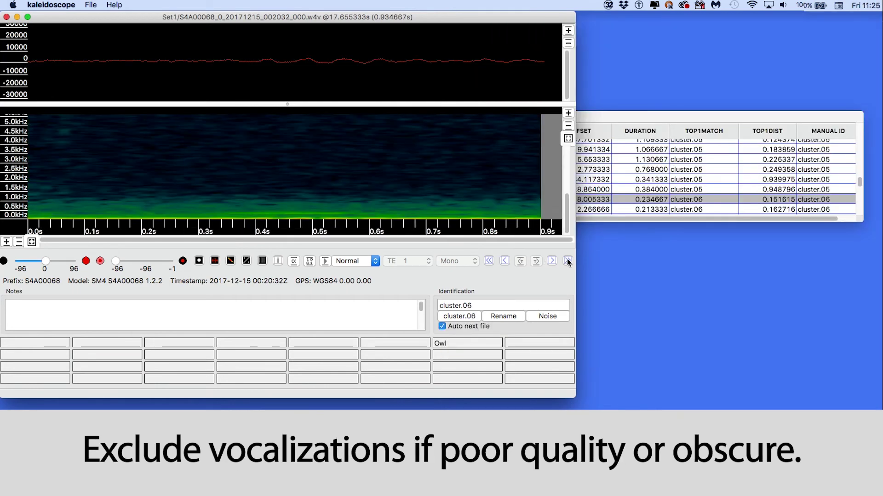
left_click(482, 345)
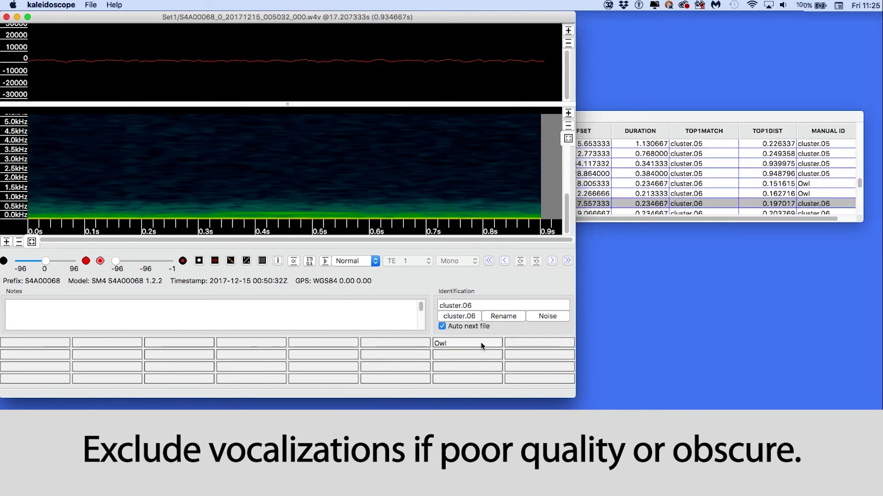
left_click(479, 346)
left_click(473, 346)
left_click(464, 345)
left_click(457, 344)
left_click(451, 344)
left_click(451, 343)
left_click(451, 344)
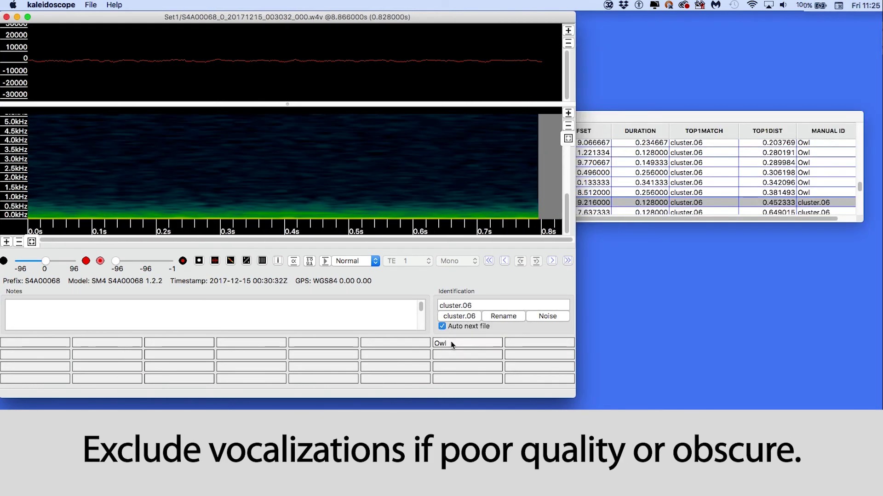
left_click(450, 343)
left_click(450, 343)
left_click(451, 343)
left_click(450, 343)
left_click(451, 343)
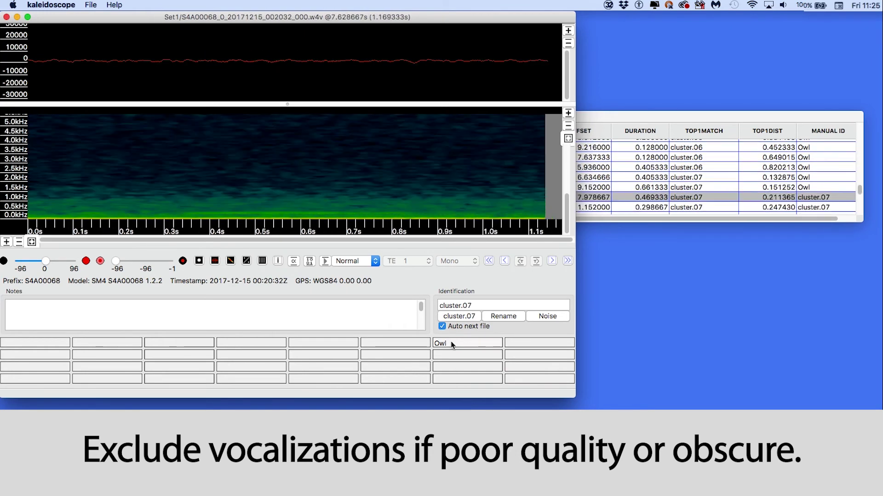
left_click(450, 343)
left_click(451, 343)
left_click(450, 343)
left_click(451, 343)
left_click(451, 343)
left_click(451, 343)
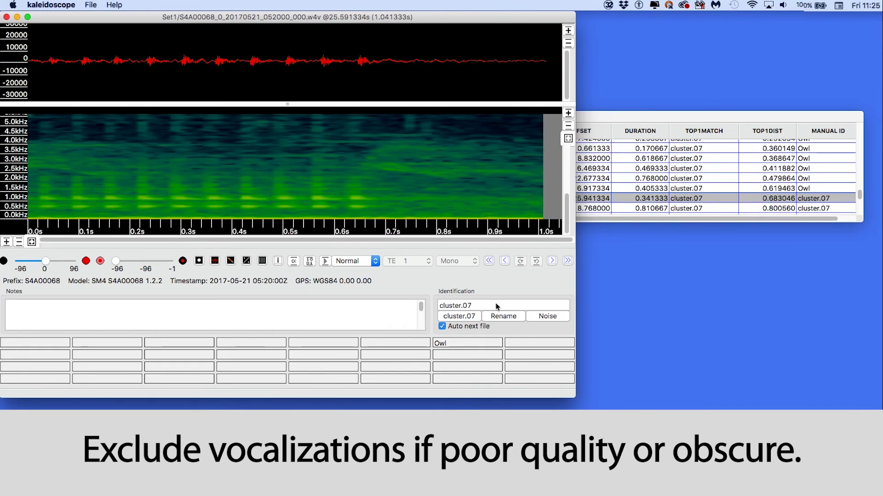
Label four more good detections as Owl.
left_click(466, 345)
left_click(478, 318)
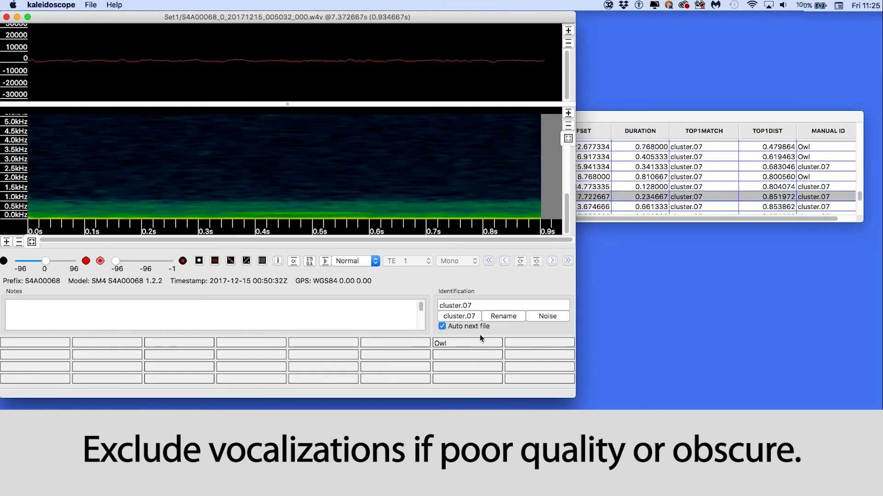
left_click(473, 343)
left_click(472, 342)
left_click(473, 342)
Skip the next four detections without giving them an Owl label.
left_click(551, 260)
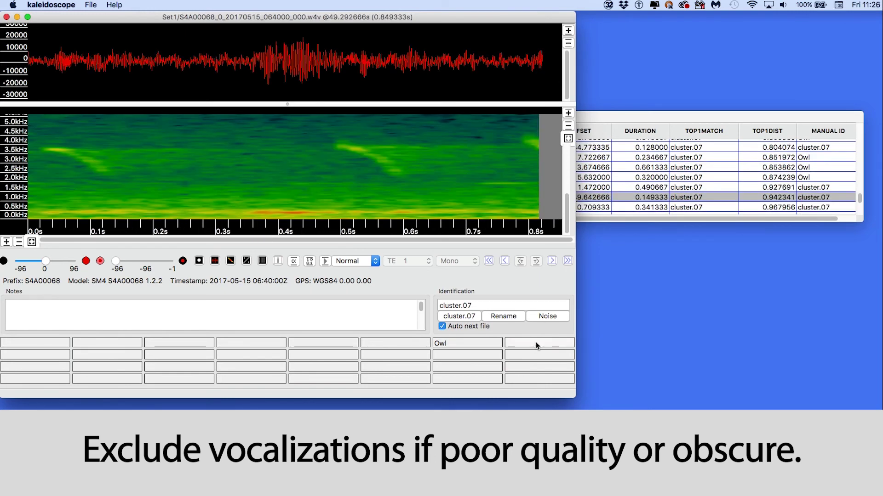
left_click(552, 260)
left_click(552, 261)
left_click(552, 261)
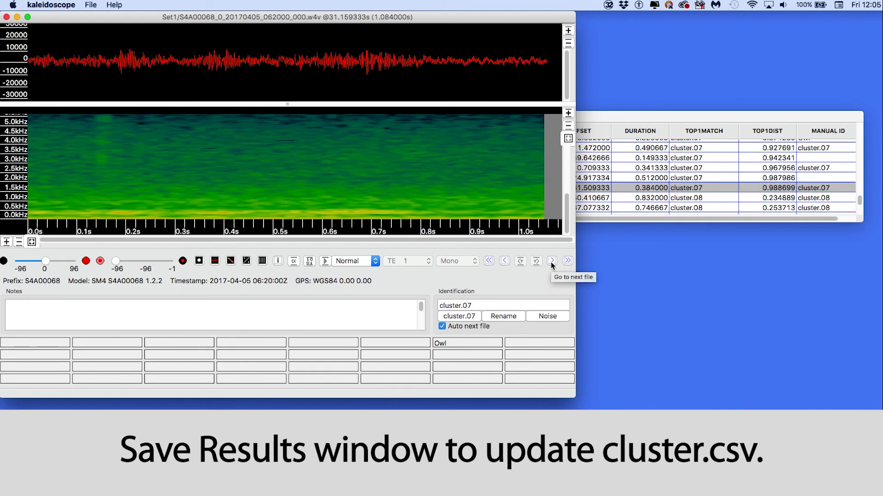
Save the edited Results table so the Owl labels are written to cluster.csv.
left_click(624, 118)
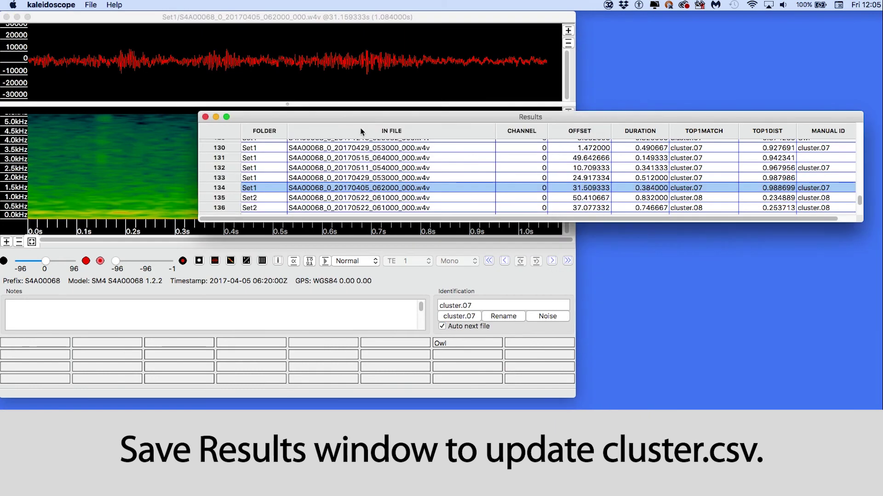
left_click(90, 5)
left_click(96, 27)
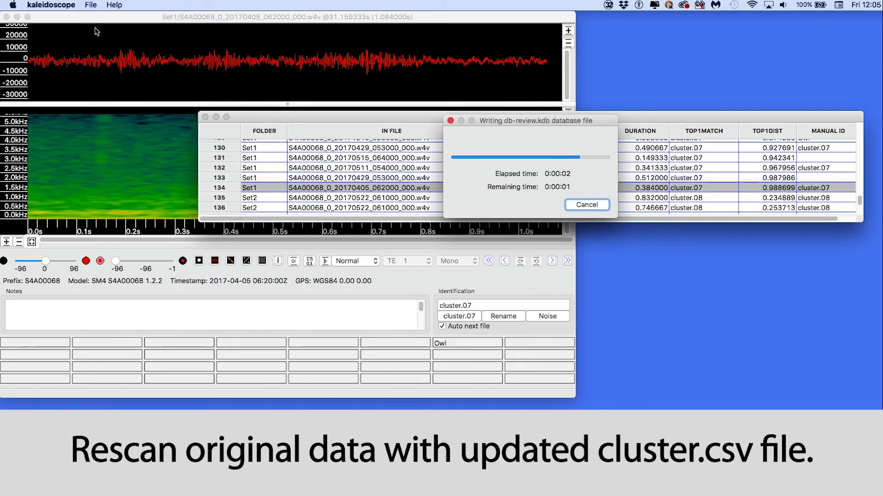
Re-scan the recordings with the edited cluster.csv to build a new cluster.kcs.
left_click(206, 117)
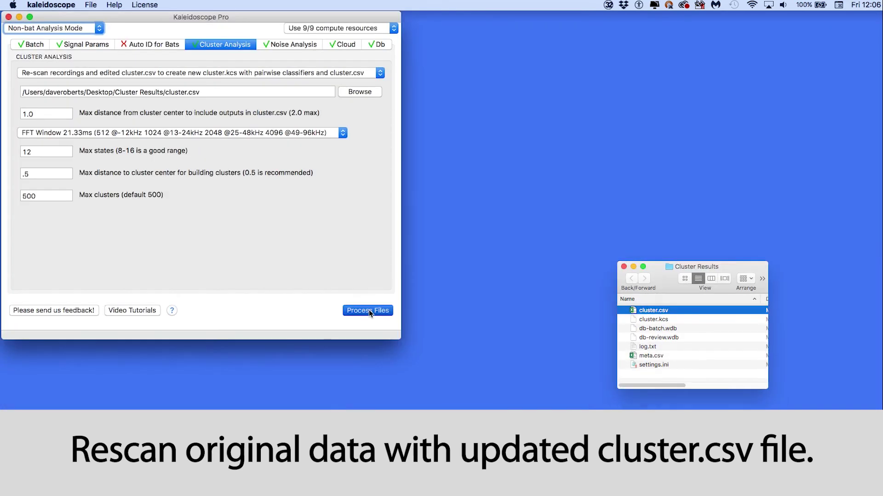
left_click(368, 311)
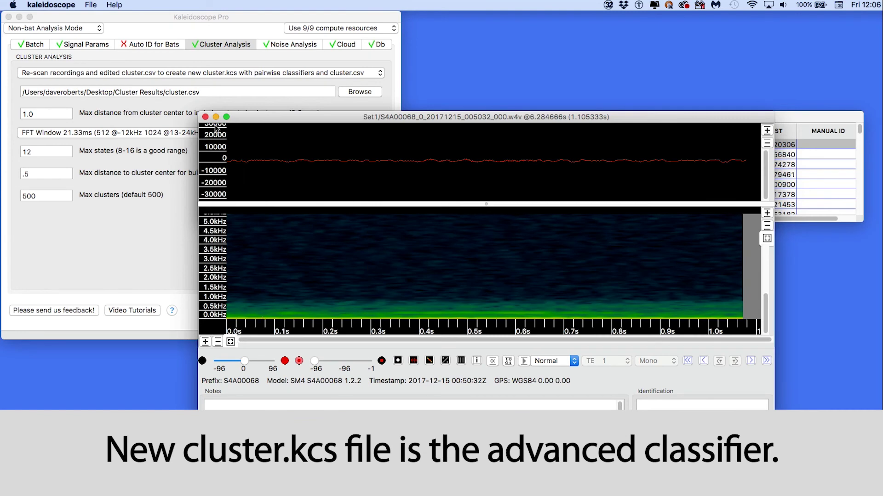
left_click(205, 116)
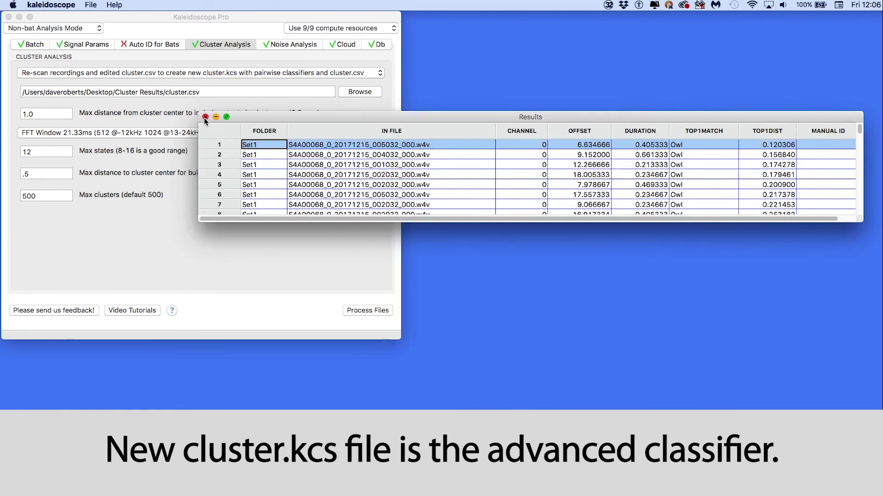
Set the batch input directory to the New data folder on the Desktop.
key("super+w")
left_click(29, 44)
left_click(156, 91)
left_click(443, 174)
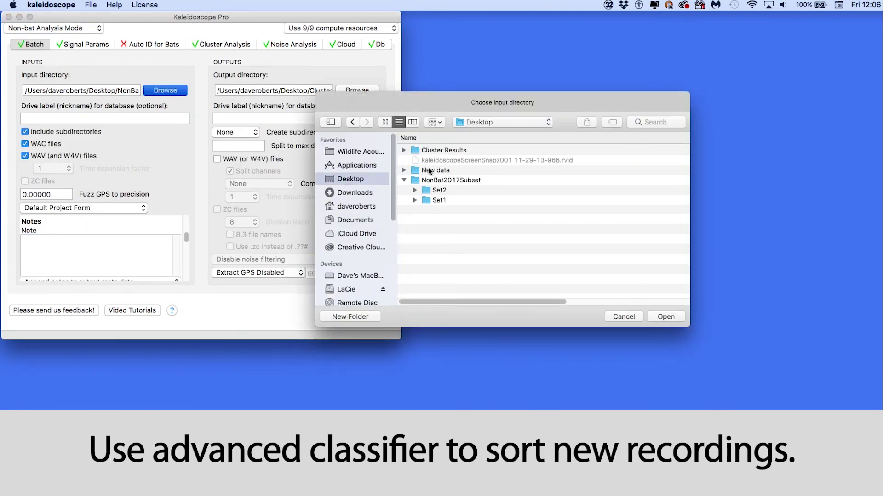
left_click(460, 169)
left_click(665, 321)
Sort the new recordings using the existing cluster.kcs classifier.
left_click(241, 44)
left_click(229, 72)
left_click(229, 74)
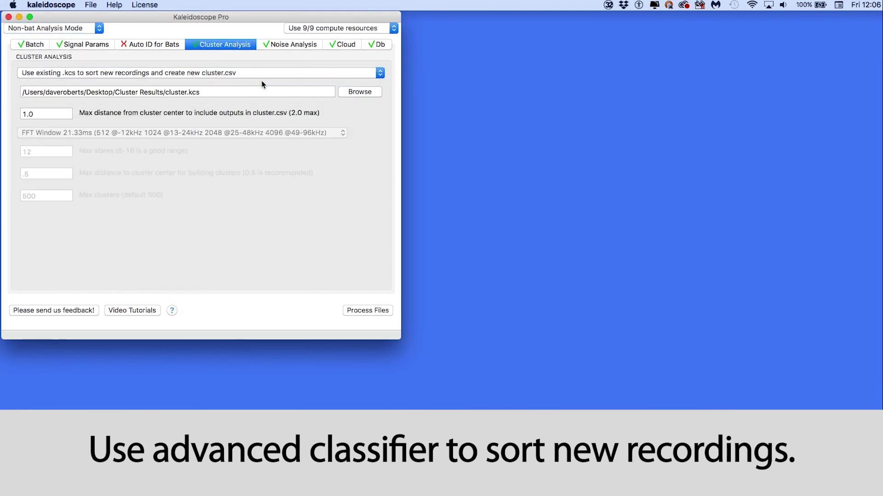
left_click(358, 310)
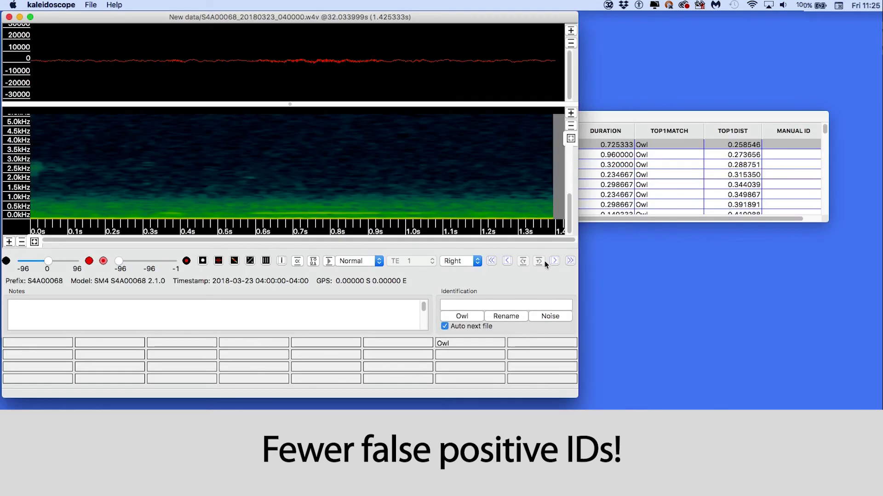
Step through the first four sorted detections in the viewer.
left_click(555, 261)
left_click(555, 261)
left_click(555, 261)
left_click(555, 261)
Check each Owl-matched detection up to about 0.976 distance, continuing to the cluster.00 entries.
left_click(555, 261)
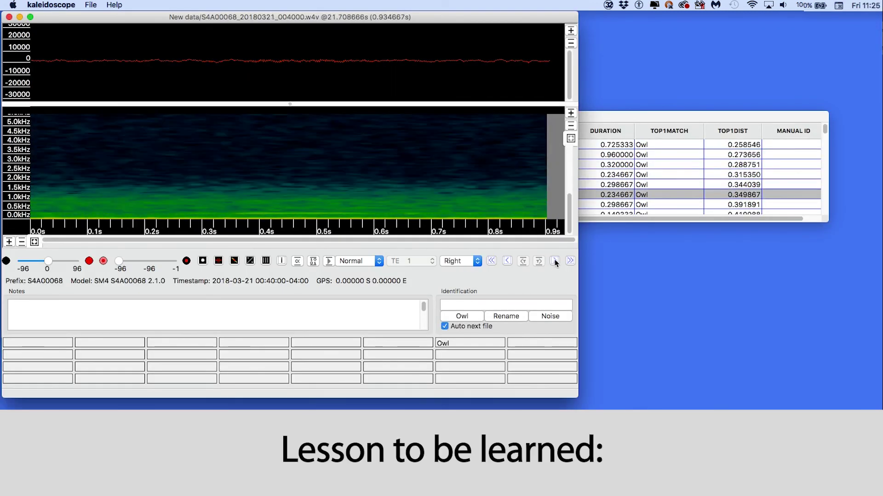
left_click(555, 261)
left_click(554, 261)
left_click(555, 261)
left_click(555, 261)
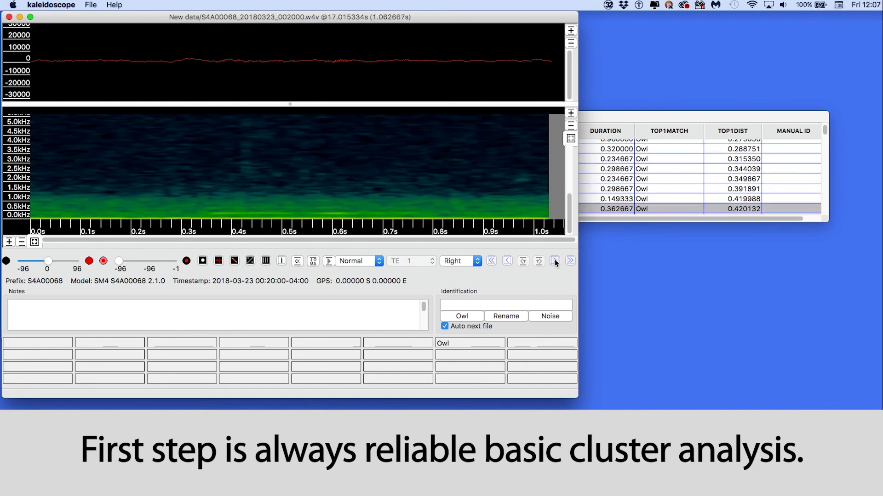
left_click(555, 261)
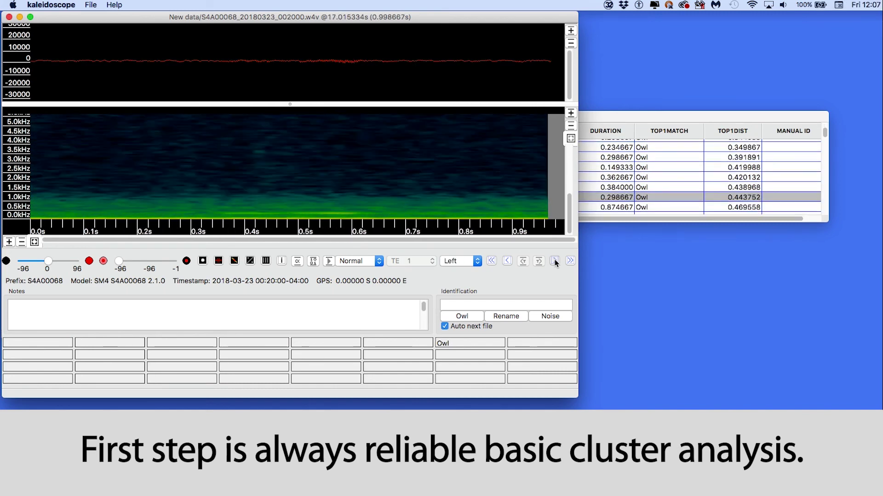
left_click(554, 261)
left_click(555, 262)
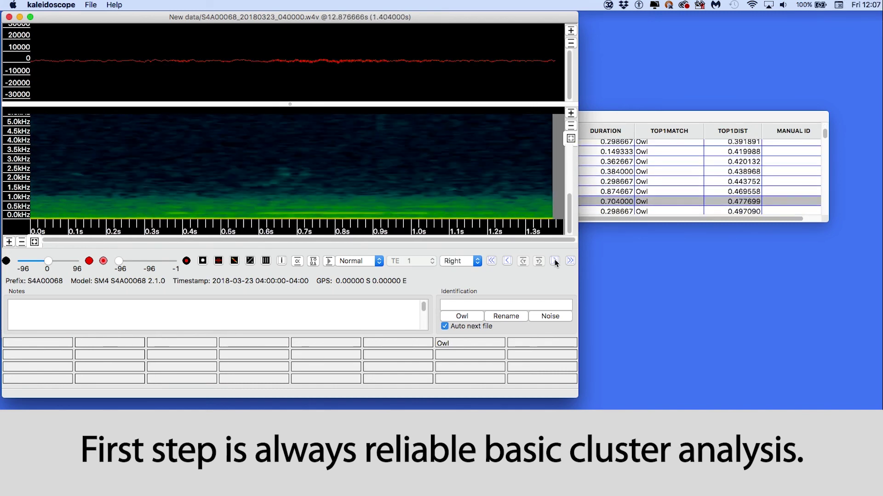
left_click(555, 262)
left_click(555, 261)
left_click(555, 261)
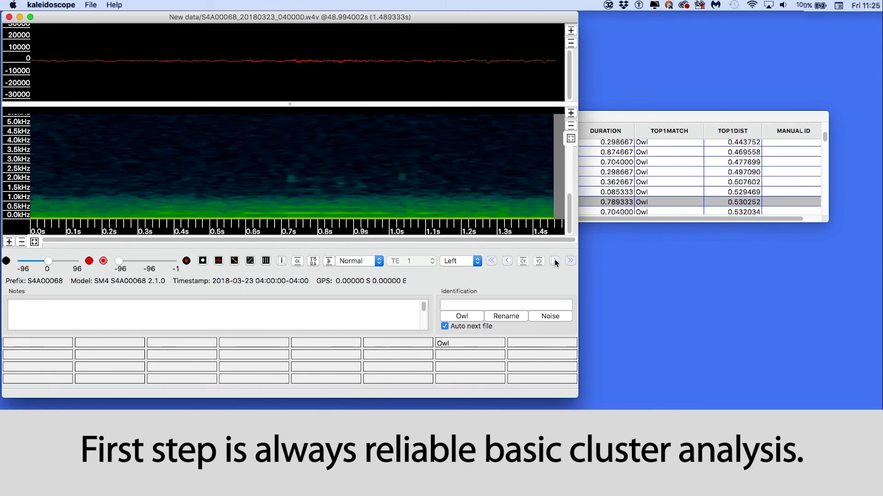
left_click(555, 261)
left_click(555, 261)
left_click(555, 261)
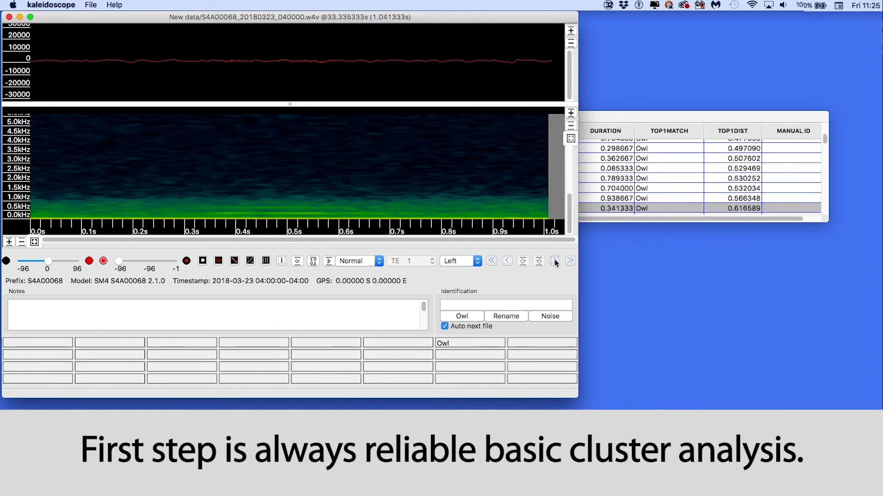
left_click(555, 262)
left_click(554, 261)
left_click(555, 261)
left_click(555, 261)
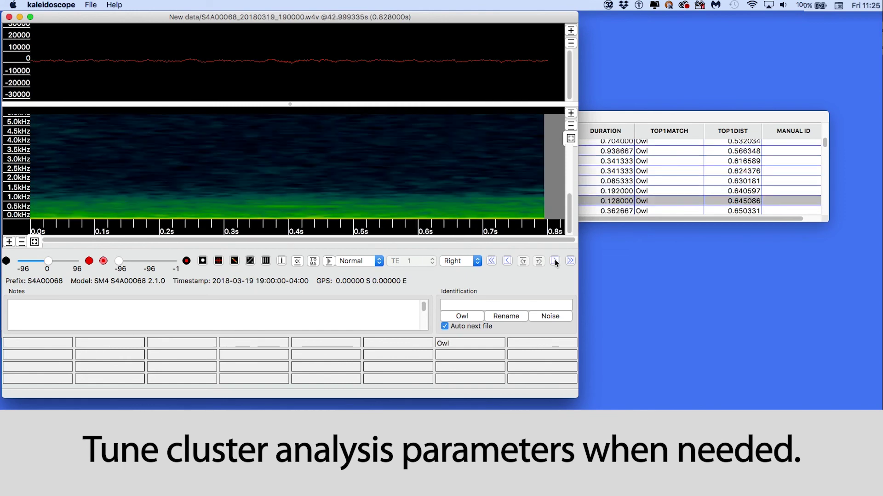
left_click(555, 261)
left_click(555, 261)
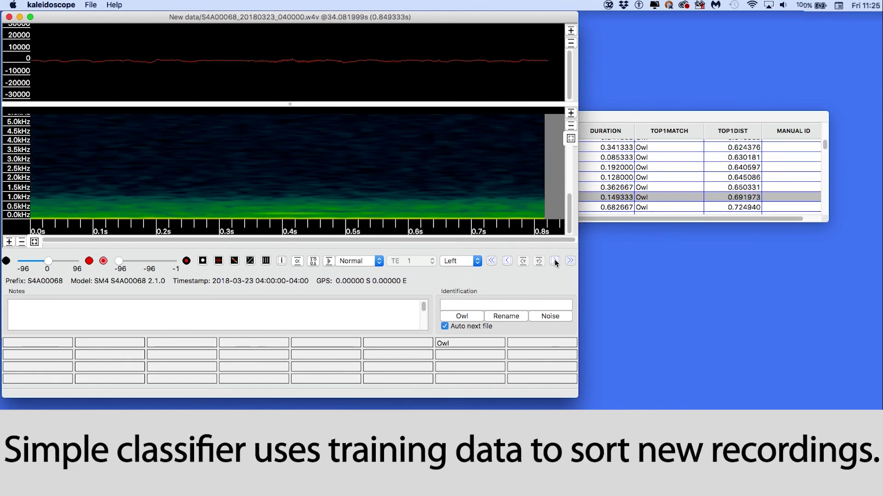
left_click(555, 261)
left_click(555, 261)
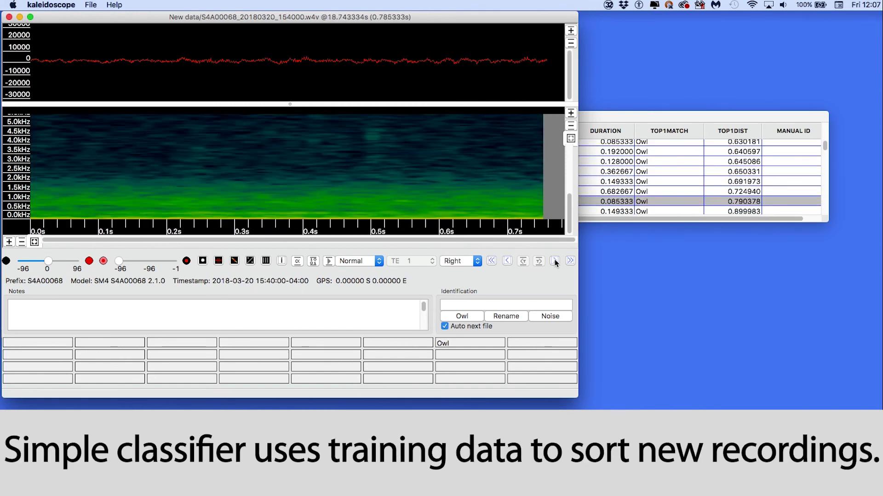
left_click(555, 261)
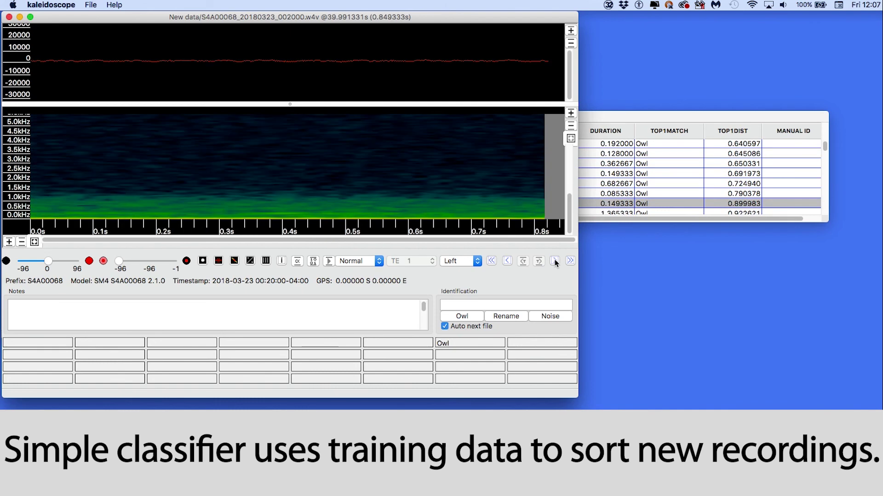
left_click(555, 262)
left_click(555, 261)
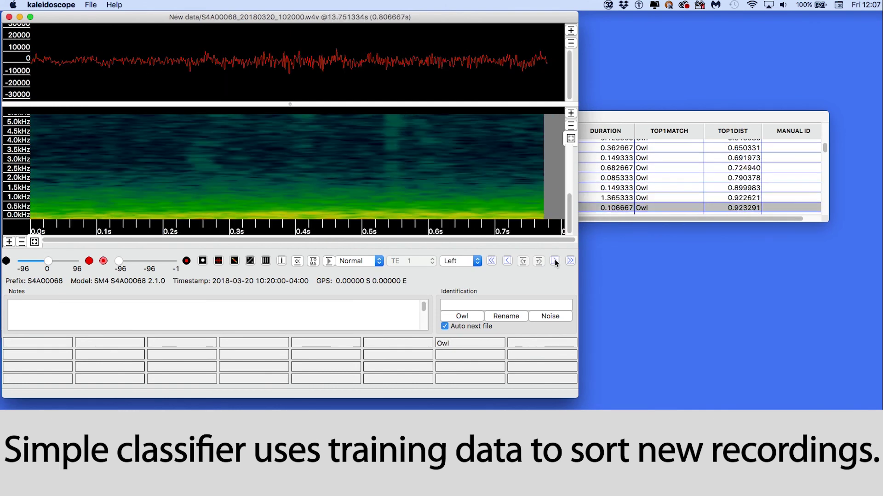
left_click(555, 261)
left_click(555, 262)
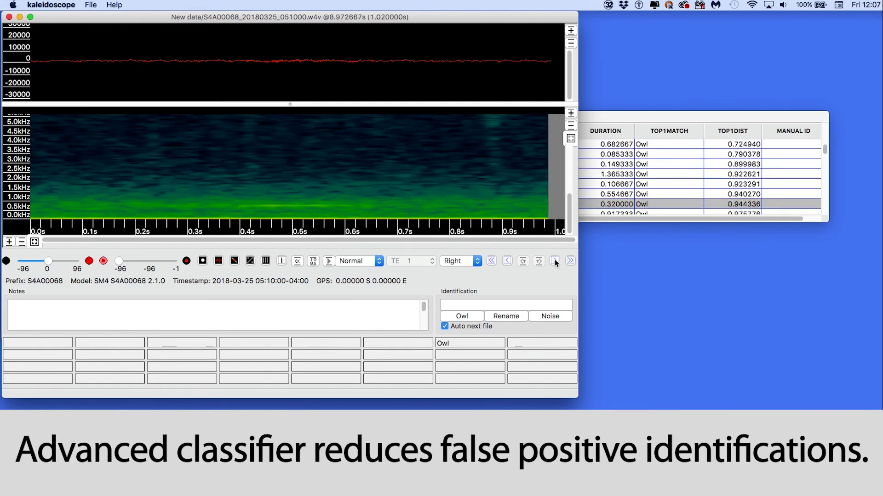
left_click(555, 261)
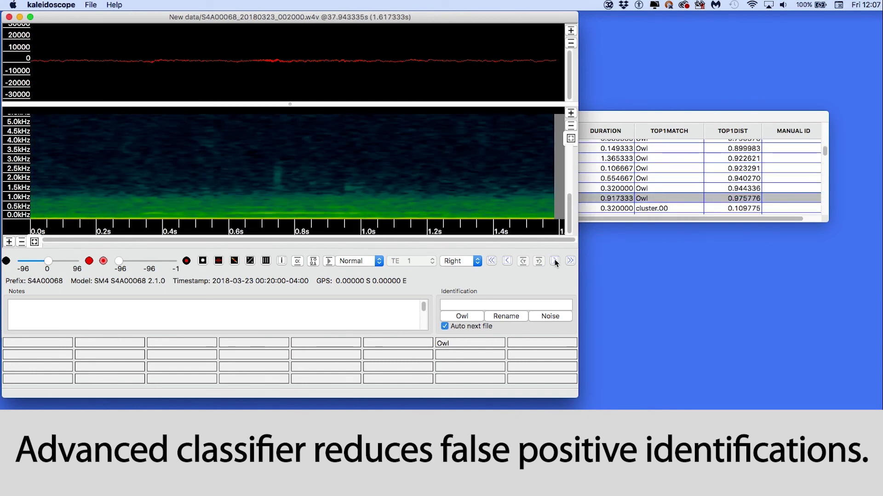